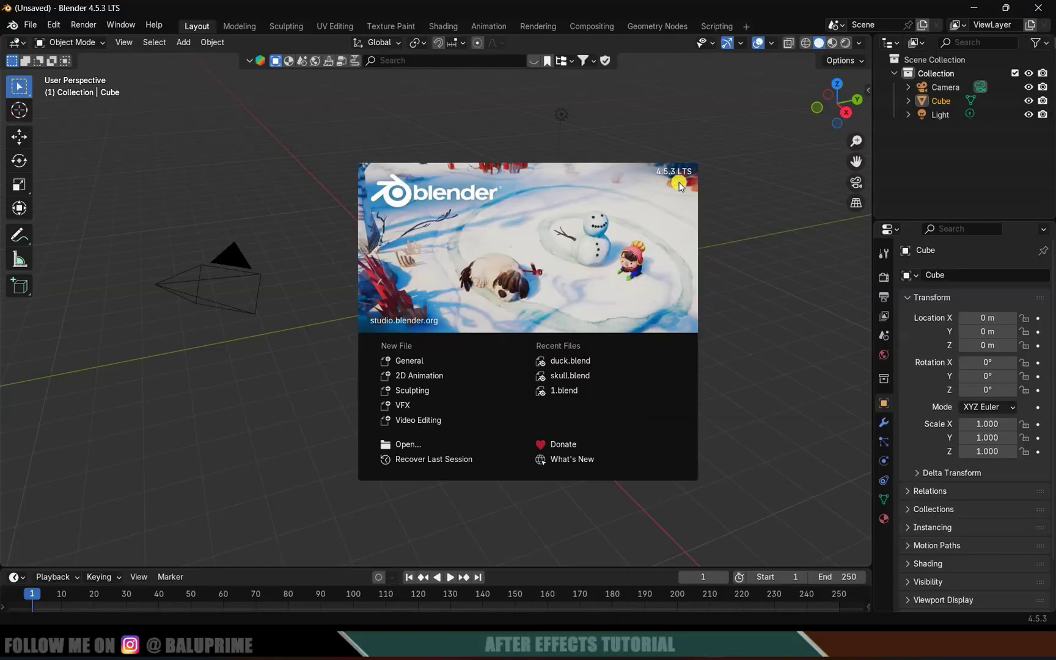
Dismiss the welcome splash and orbit around the default cube scene
{"action": "left_click", "coordinate": [758, 282]}
{"action": "mouse_move", "coordinate": [489, 314]}
{"action": "middle_mouse_down"}
{"action": "mouse_move", "coordinate": [507, 327]}
{"action": "mouse_move", "coordinate": [518, 294]}
{"action": "middle_mouse_up"}
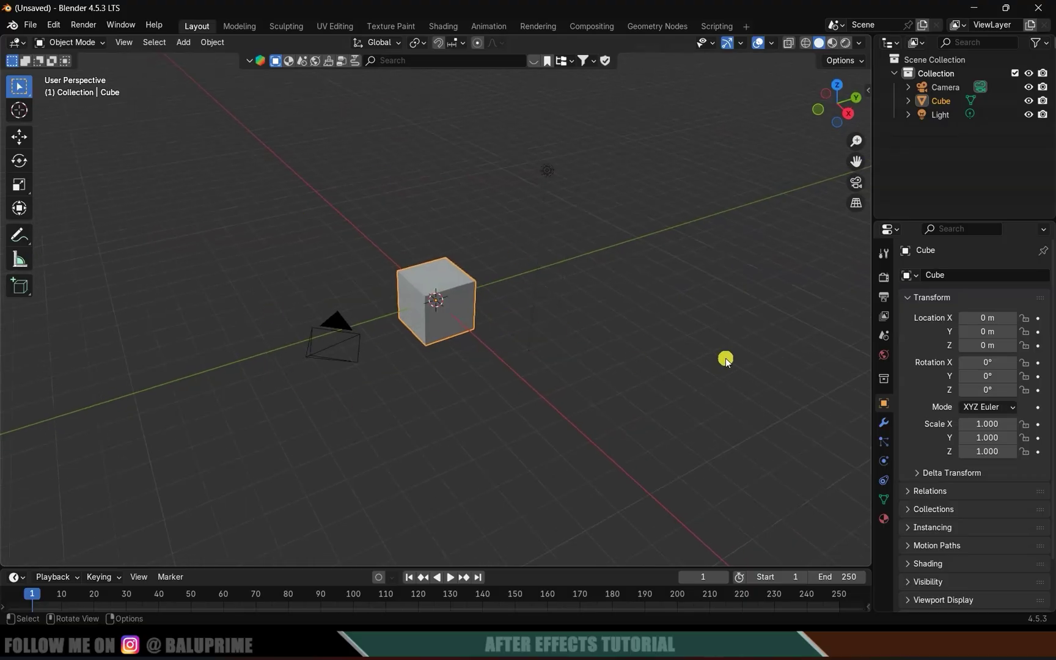
Delete the default cube, camera and light from the scene
{"action": "key", "text": "a"}
{"action": "key", "text": "Delete"}
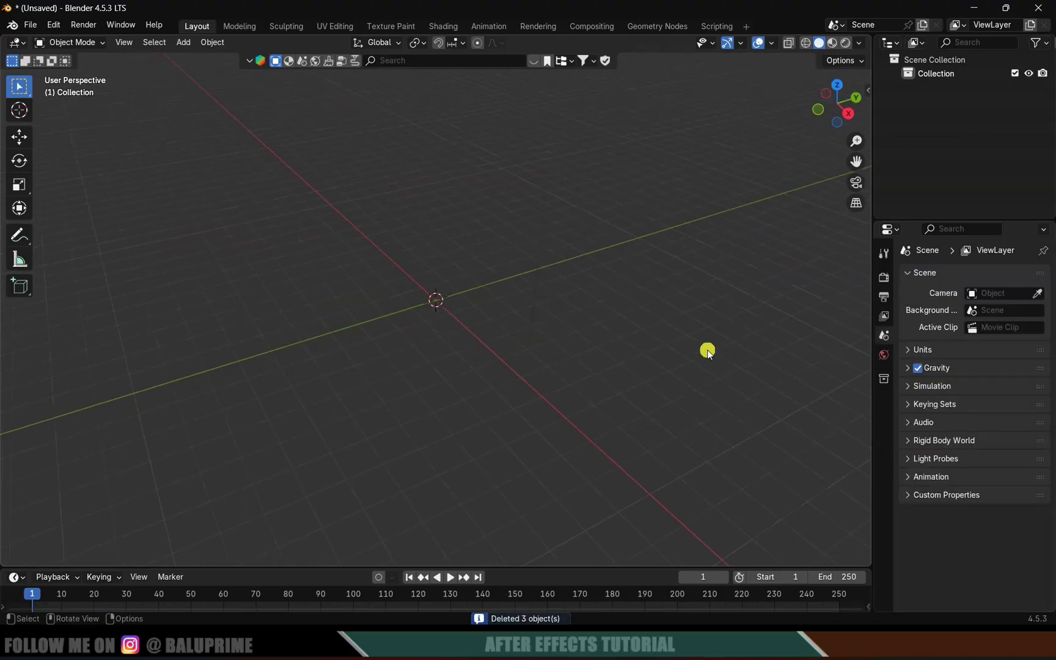
{"action": "mouse_move", "coordinate": [707, 349]}
{"action": "middle_mouse_down"}
{"action": "mouse_move", "coordinate": [645, 356]}
{"action": "mouse_move", "coordinate": [512, 248]}
{"action": "middle_mouse_up"}
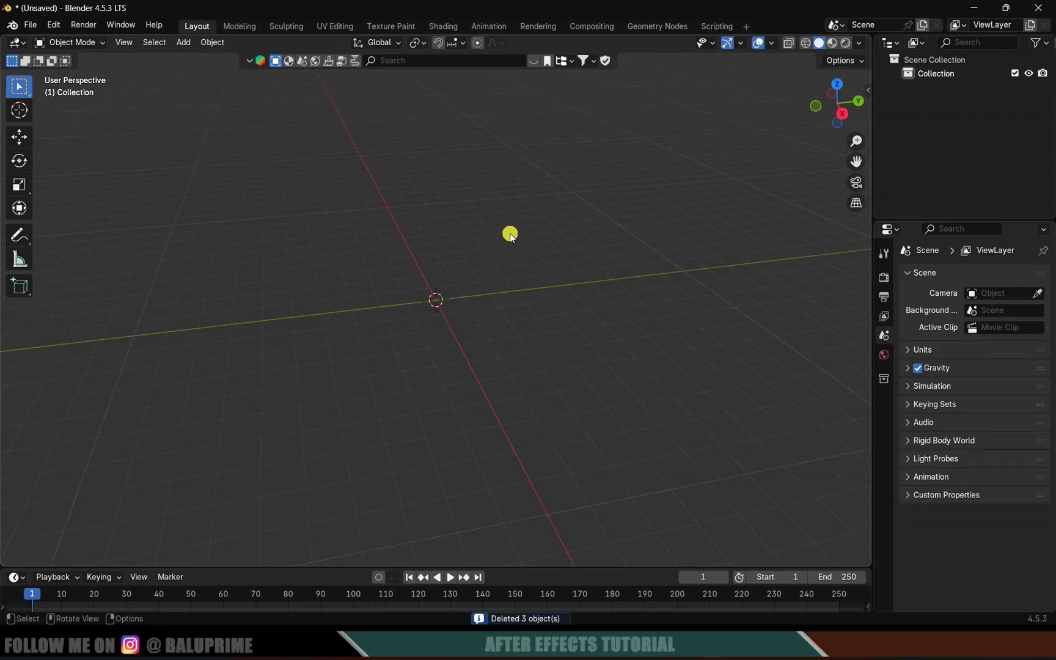
Add a plane at the origin and scale it up to about 10.58
{"action": "key", "text": "shift+a"}
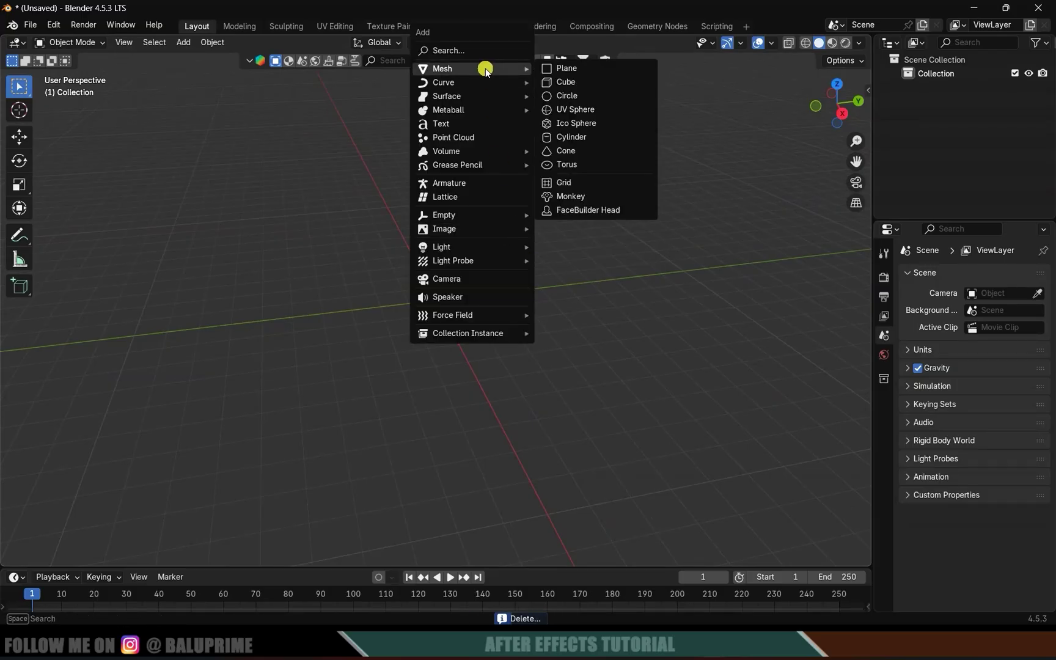
{"action": "left_click", "coordinate": [565, 68]}
{"action": "key", "text": "s"}
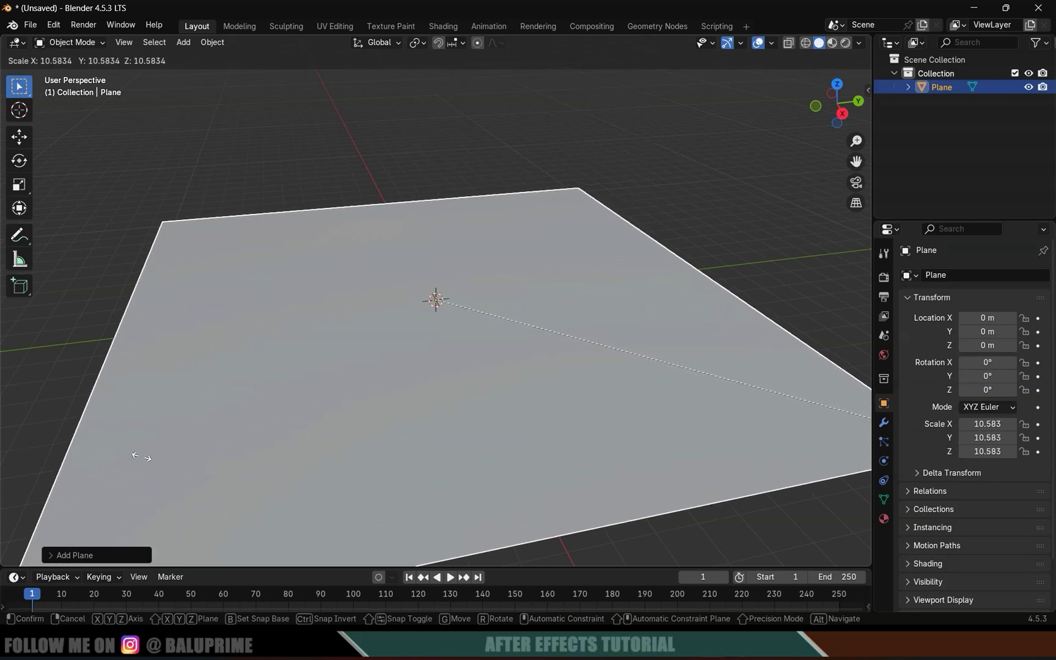
{"action": "left_click", "coordinate": [140, 457]}
{"action": "scroll", "coordinate": [361, 363], "scroll_direction": "down", "scroll_amount": 3}
{"action": "middle_click_drag", "start_coordinate": [397, 363], "coordinate": [375, 367]}
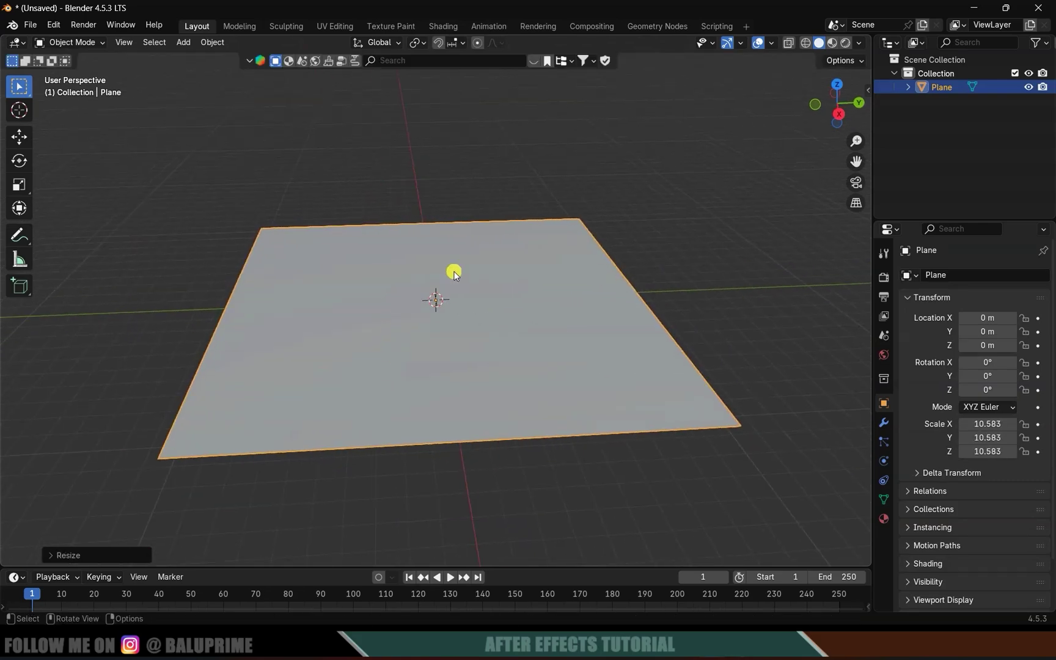
In Edit Mode, subdivide the plane's face
{"action": "key", "text": "Tab"}
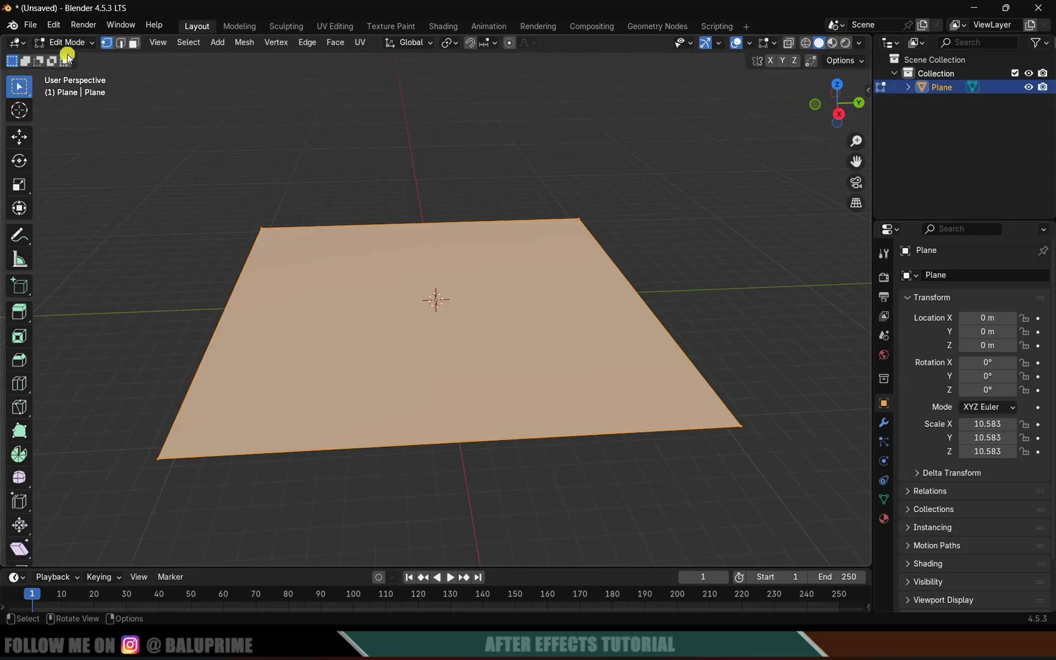
{"action": "left_click", "coordinate": [67, 42]}
{"action": "left_click", "coordinate": [83, 76]}
{"action": "right_click", "coordinate": [502, 281]}
{"action": "left_click", "coordinate": [473, 282]}
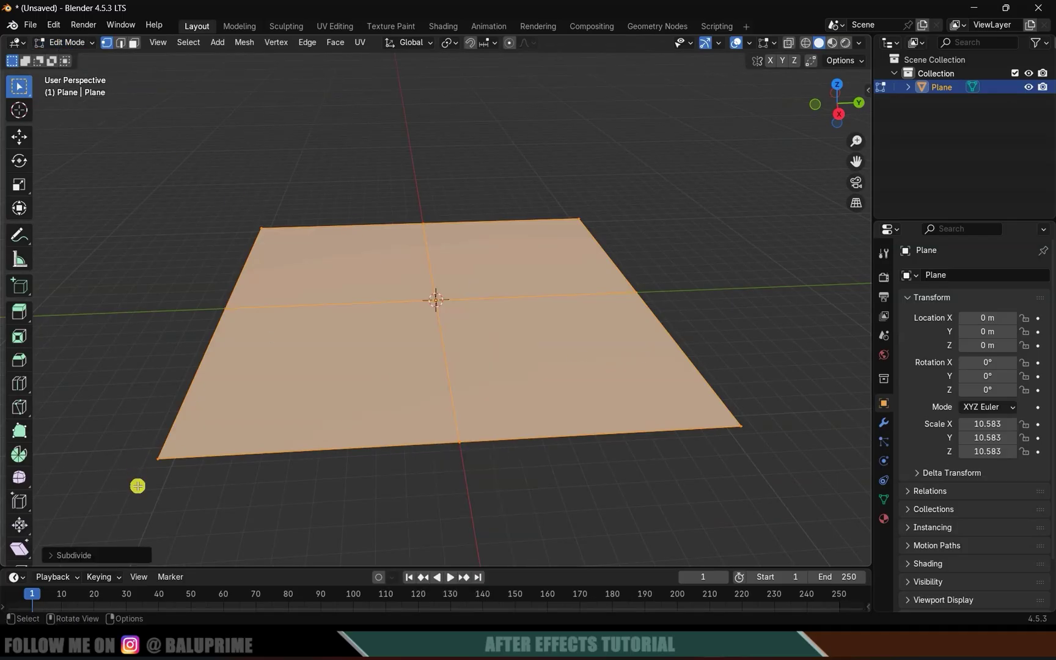
Raise the subdivision to 75 cuts and return to Object Mode
{"action": "left_click", "coordinate": [50, 555]}
{"action": "left_click", "coordinate": [166, 462]}
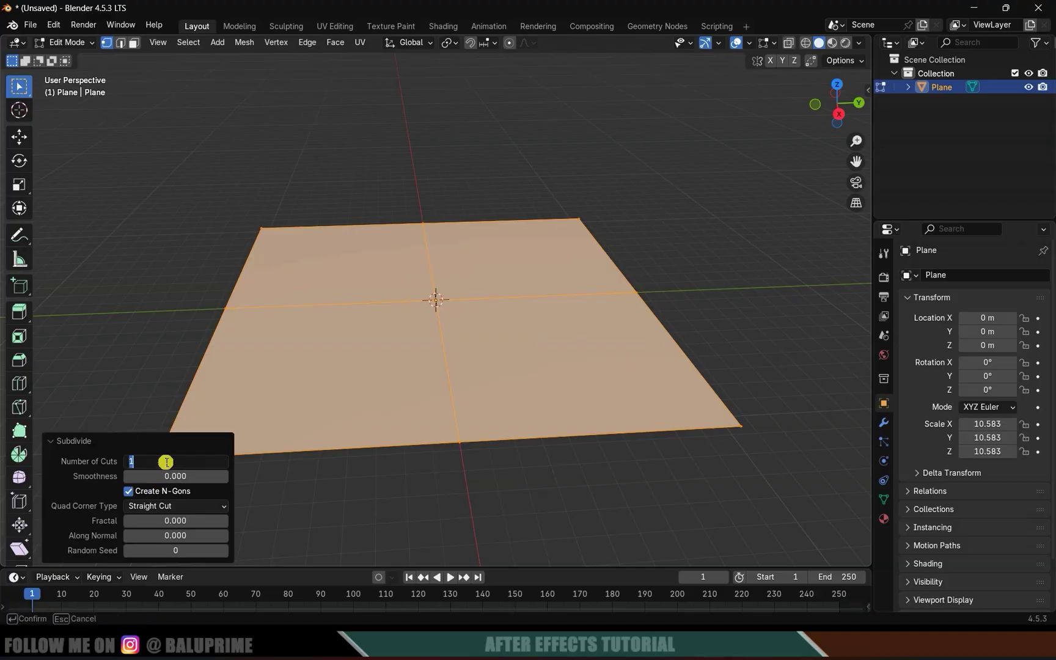
{"action": "type", "text": "50"}
{"action": "key", "text": "Return"}
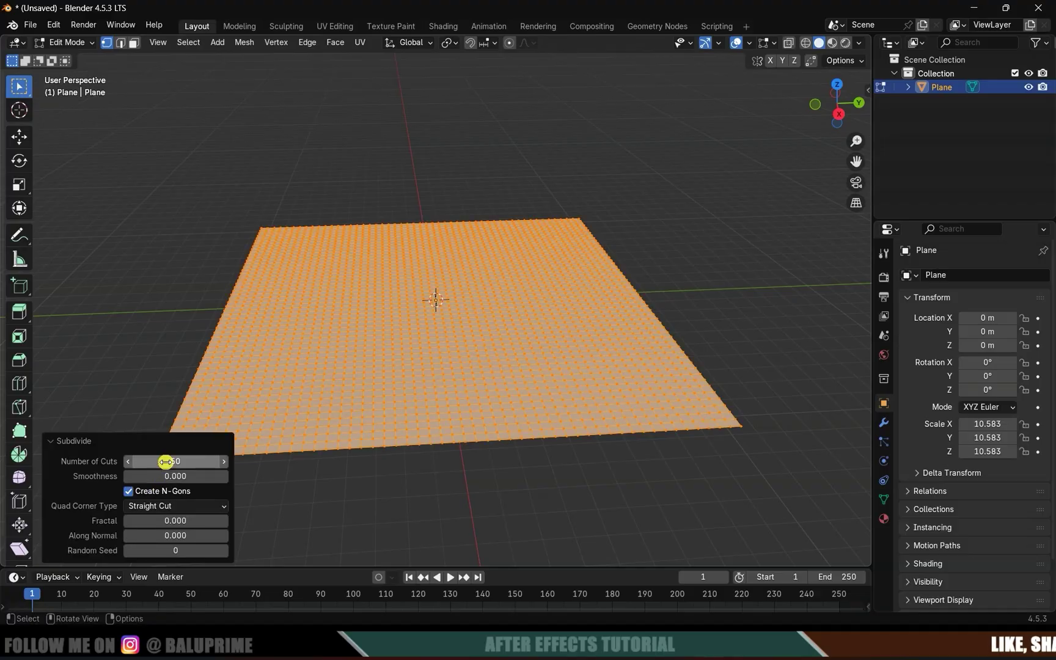
{"action": "left_click", "coordinate": [166, 461]}
{"action": "type", "text": "75"}
{"action": "key", "text": "Return"}
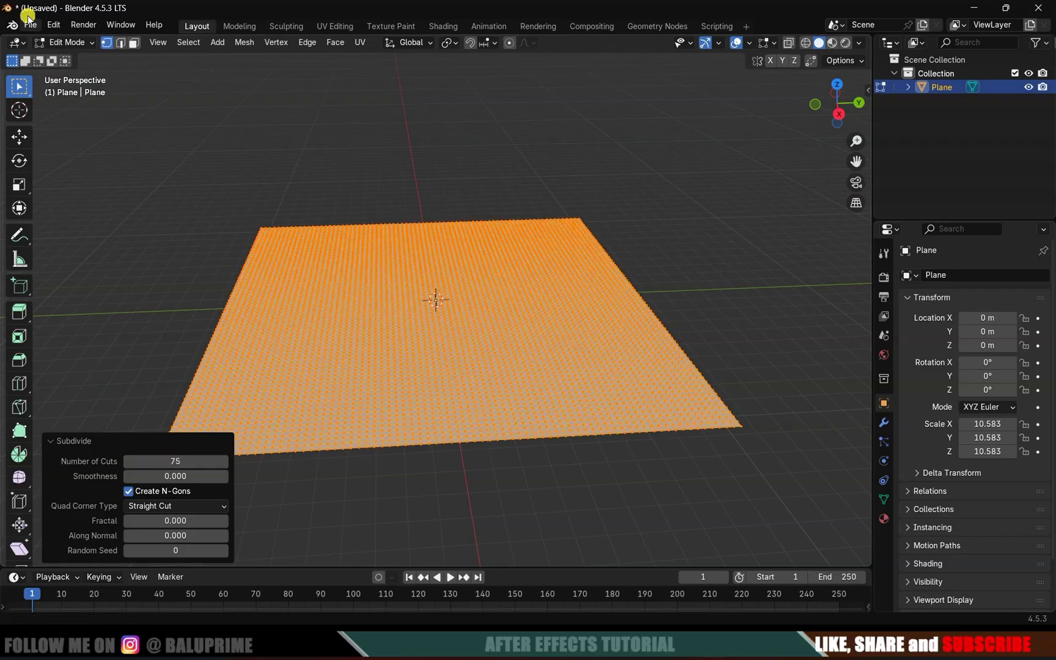
{"action": "left_click", "coordinate": [77, 43]}
{"action": "left_click", "coordinate": [78, 55]}
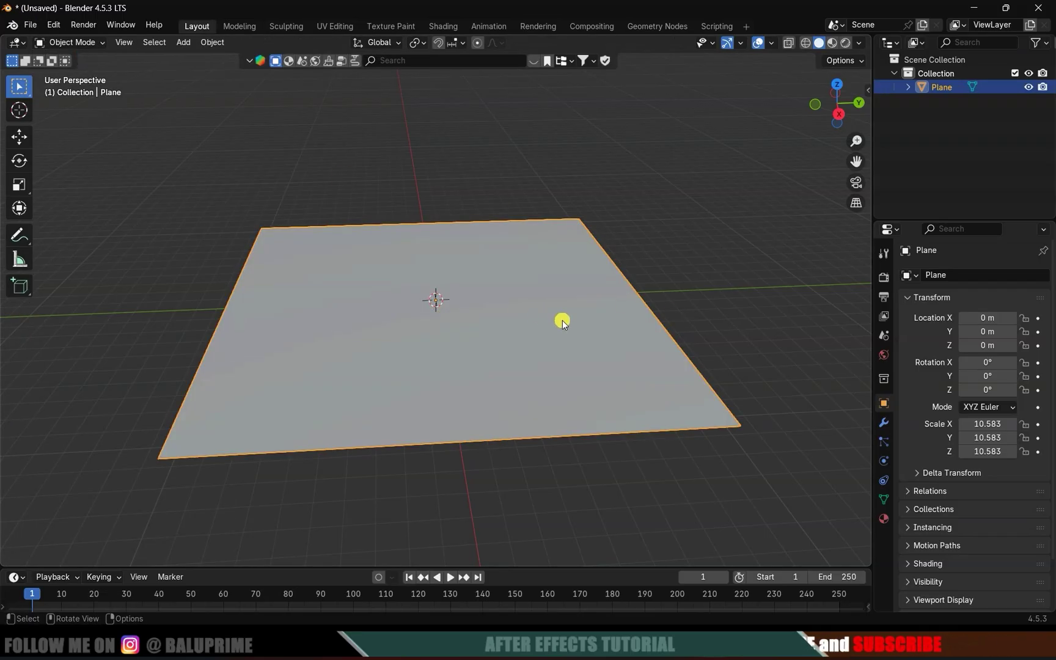
{"action": "mouse_move", "coordinate": [561, 320]}
{"action": "middle_mouse_down"}
{"action": "mouse_move", "coordinate": [550, 337]}
{"action": "mouse_move", "coordinate": [484, 273]}
{"action": "middle_mouse_up"}
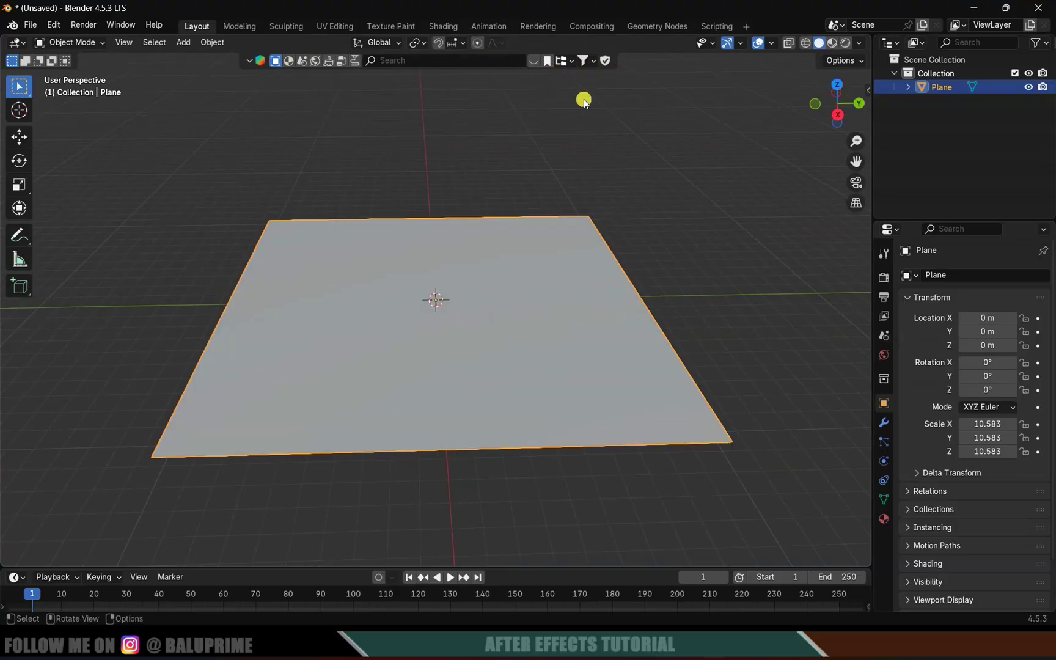
Search the BlenderKit assets for 'duck' with free assets shown first
{"action": "left_click", "coordinate": [400, 61]}
{"action": "type", "text": "duck"}
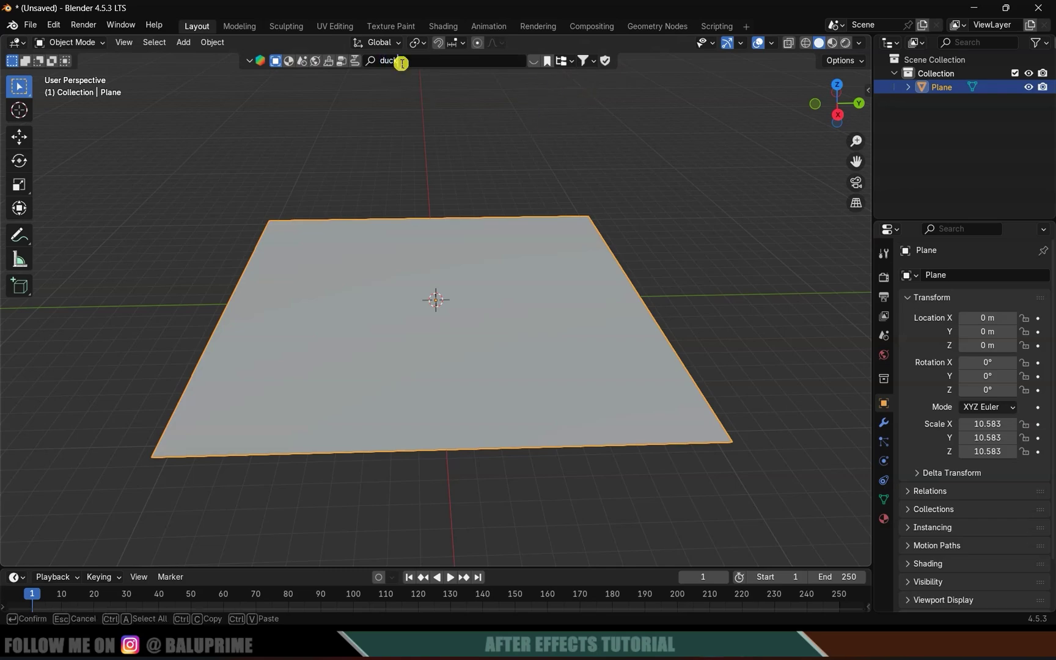
{"action": "key", "text": "Return"}
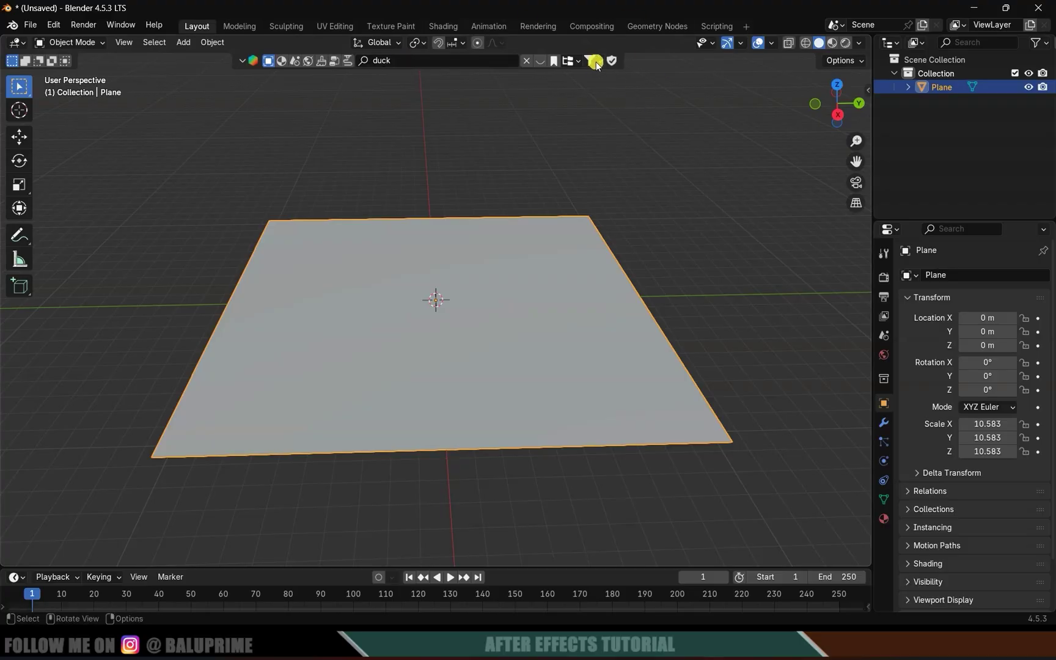
{"action": "left_click", "coordinate": [594, 61]}
{"action": "left_click", "coordinate": [549, 116]}
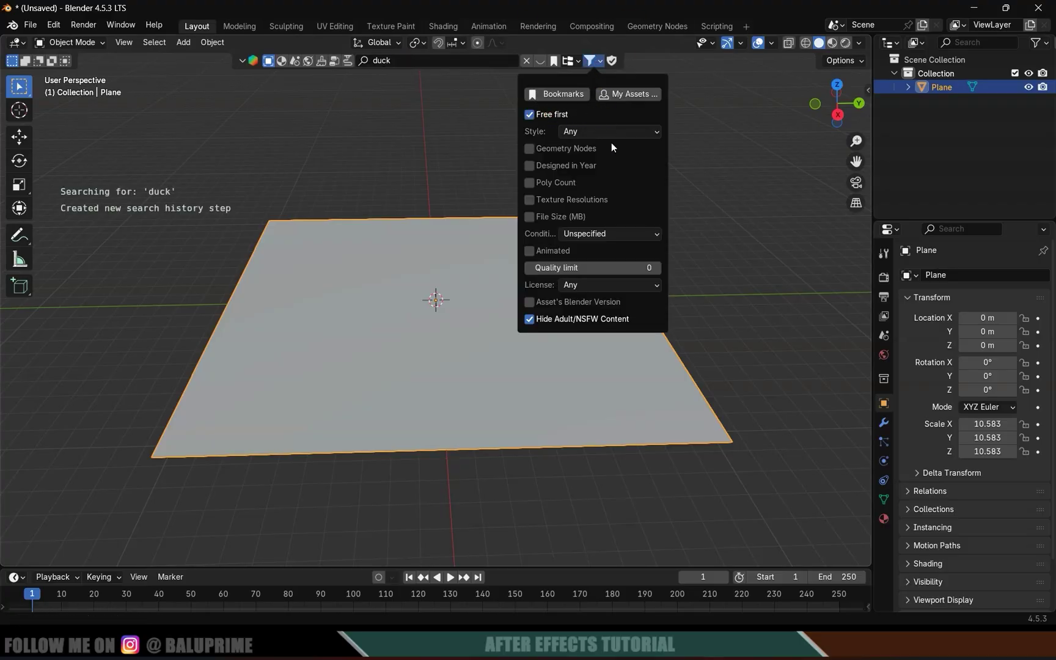
{"action": "mouse_move", "coordinate": [352, 128]}
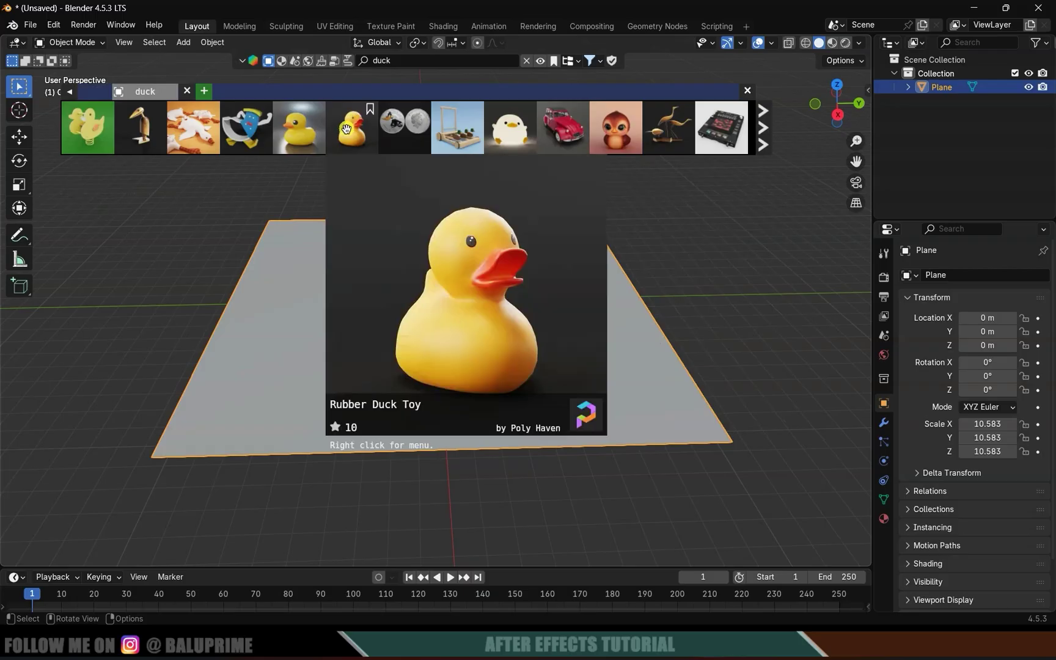
Drag the Rubber Duck Toy into the centre of the plane
{"action": "left_click_drag", "start_coordinate": [346, 129], "coordinate": [480, 263]}
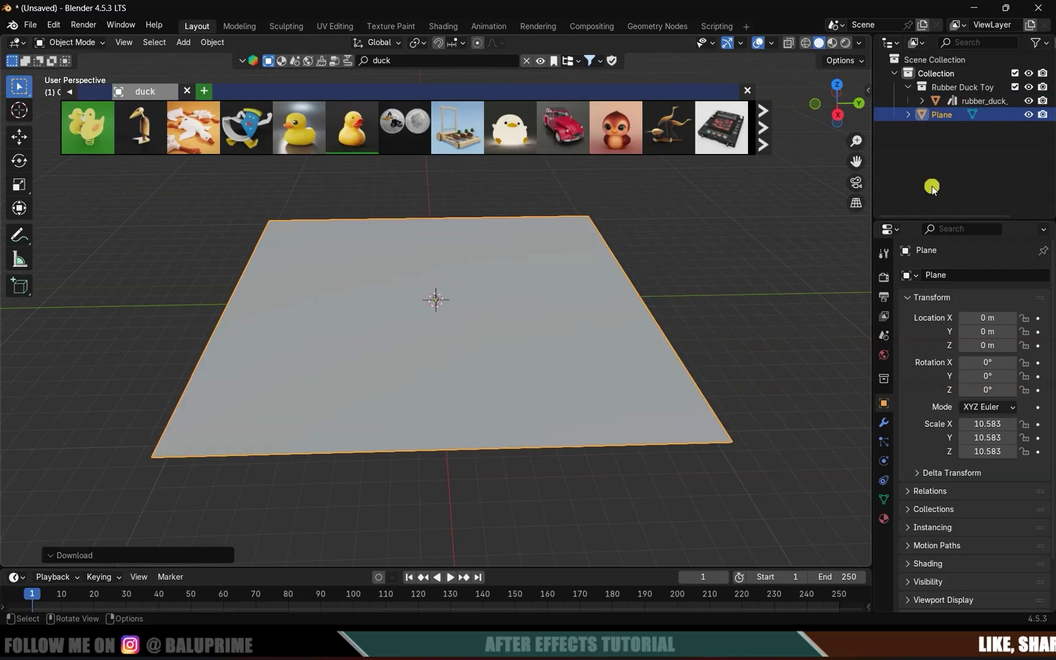
{"action": "scroll", "coordinate": [495, 339], "scroll_direction": "up", "scroll_amount": 3}
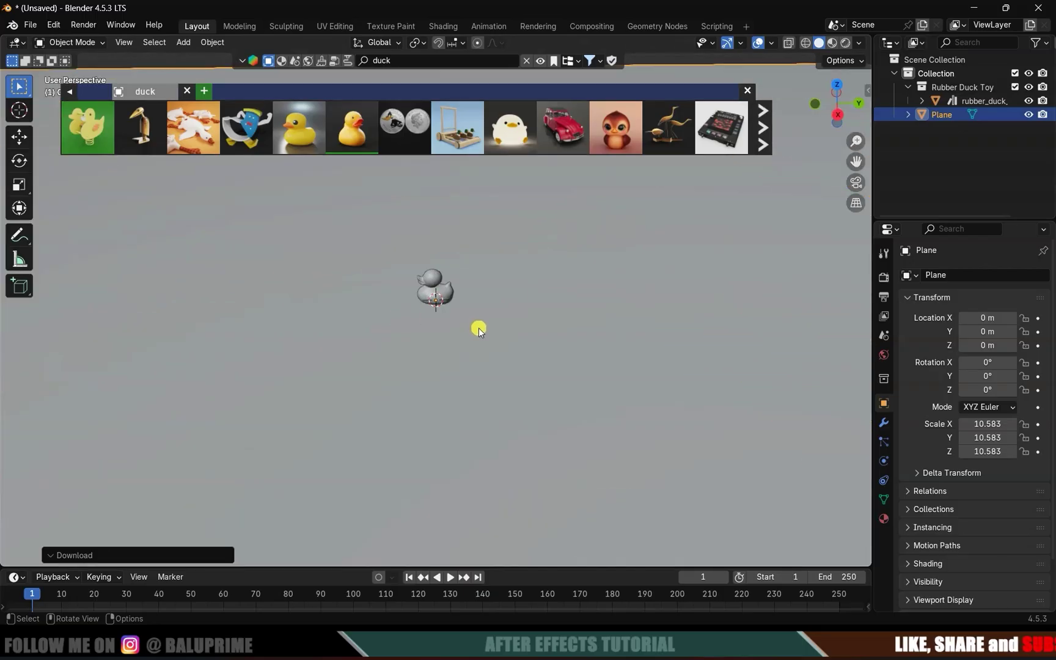
{"action": "scroll", "coordinate": [438, 302], "scroll_direction": "up", "scroll_amount": 5}
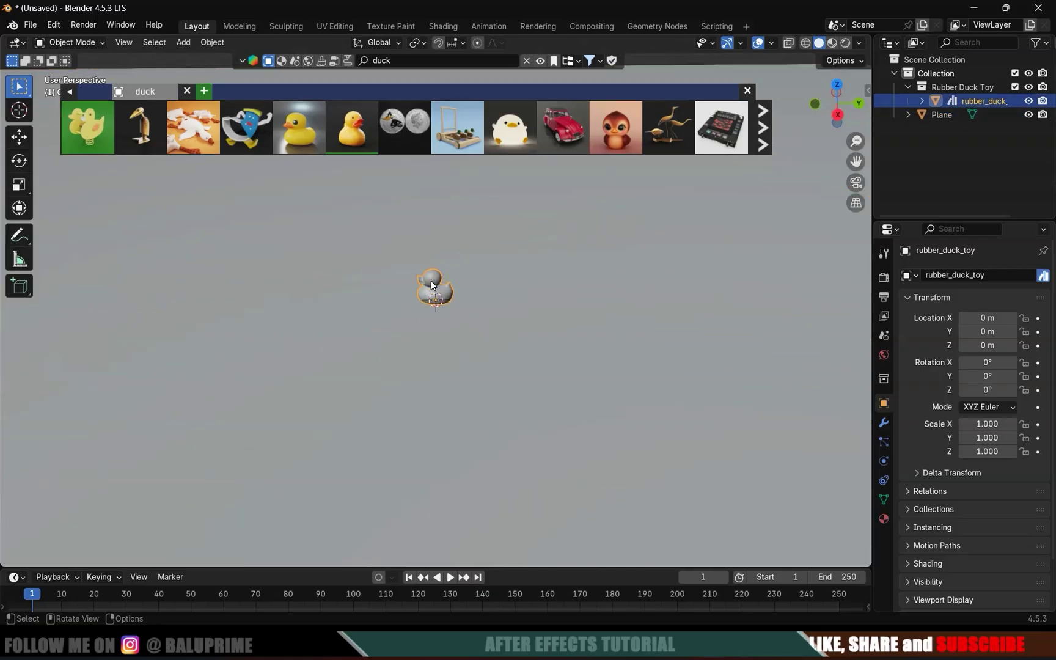
{"action": "scroll", "coordinate": [467, 342], "scroll_direction": "down", "scroll_amount": 1}
{"action": "scroll", "coordinate": [471, 341], "scroll_direction": "down", "scroll_amount": 1}
Scale the duck to about 3.36, apply the scale, and close the asset results
{"action": "key", "text": "s"}
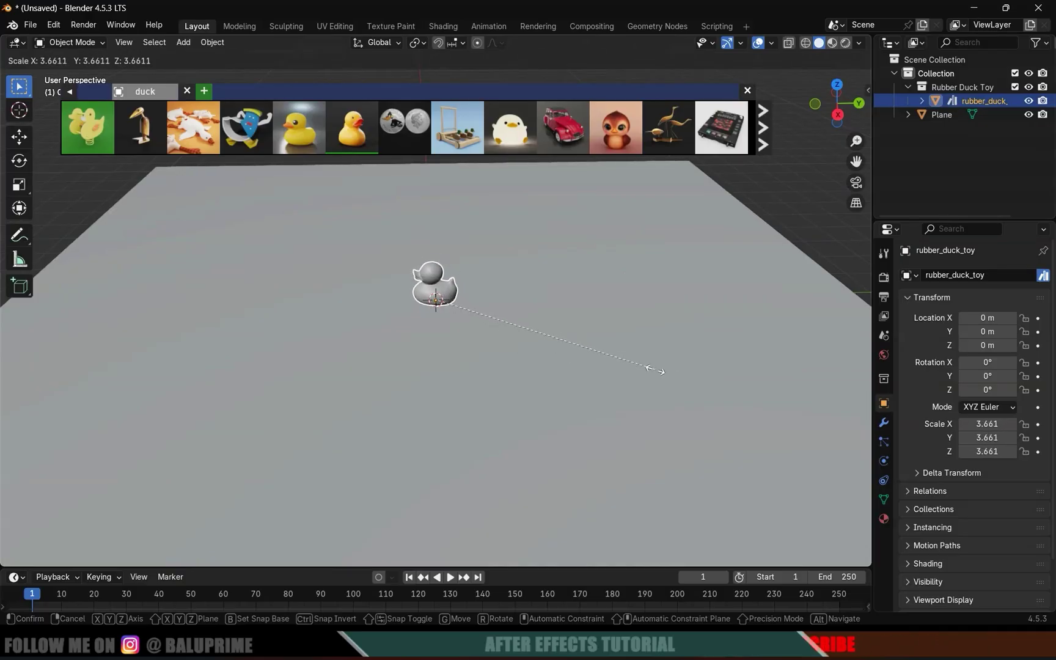
{"action": "left_click", "coordinate": [597, 349]}
{"action": "middle_click_drag", "start_coordinate": [599, 316], "coordinate": [594, 302]}
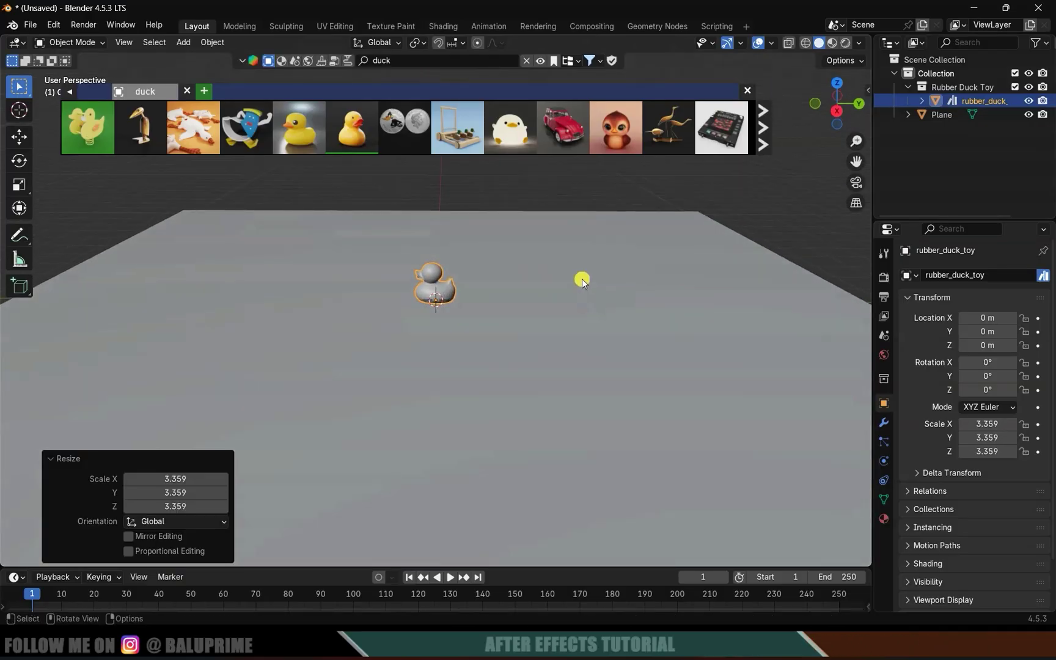
{"action": "key", "text": "ctrl+a"}
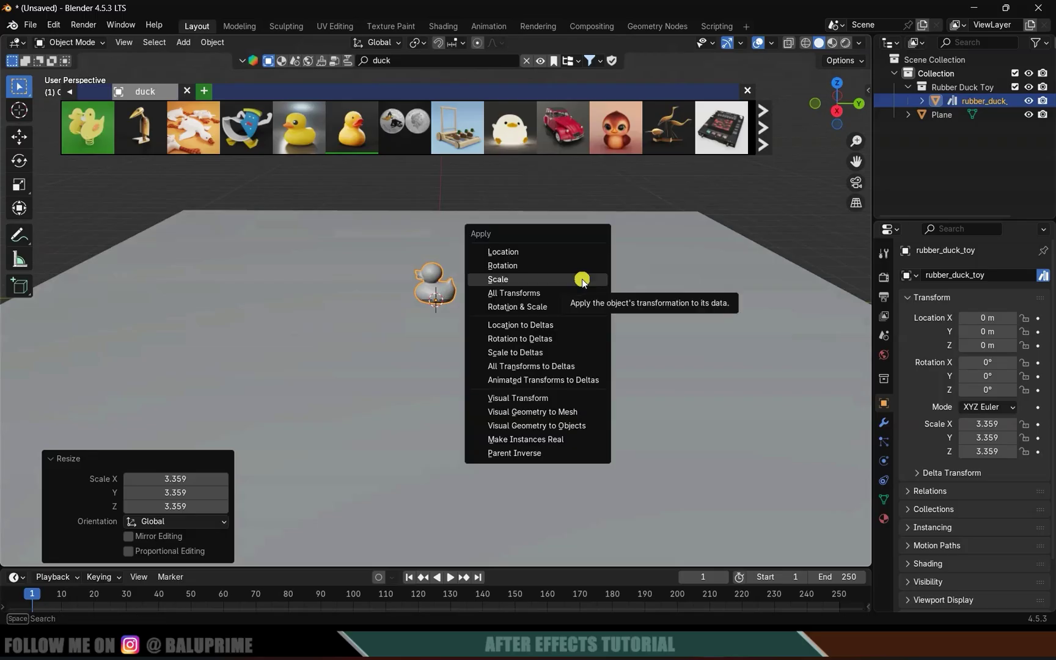
{"action": "left_click", "coordinate": [583, 281]}
{"action": "left_click", "coordinate": [746, 90]}
{"action": "middle_click_drag", "start_coordinate": [507, 287], "coordinate": [507, 317]}
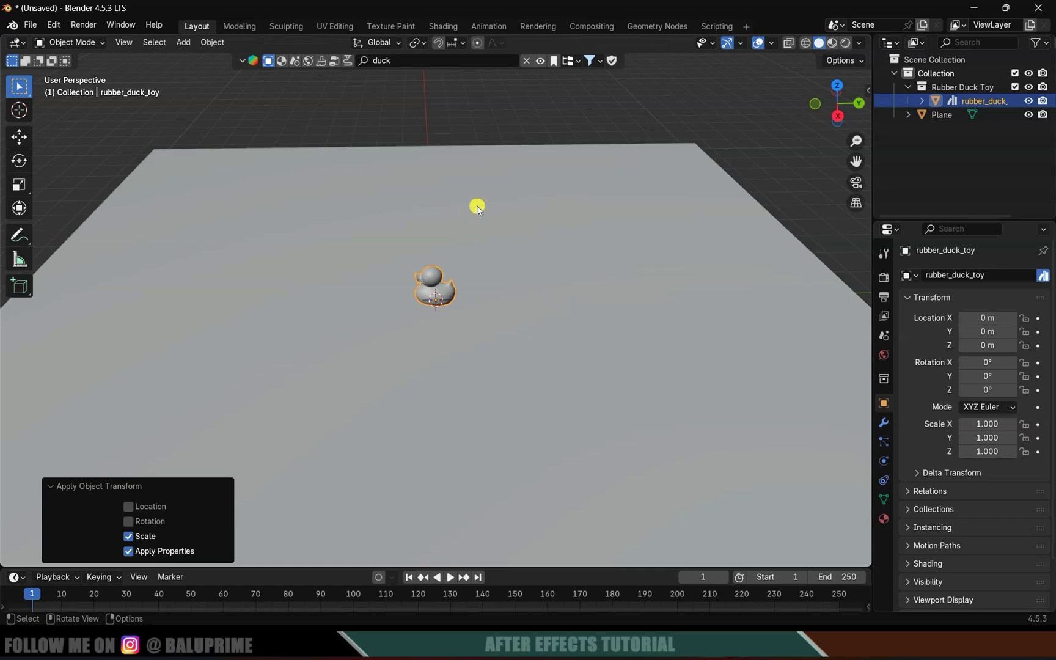
{"action": "key", "text": "shift+a"}
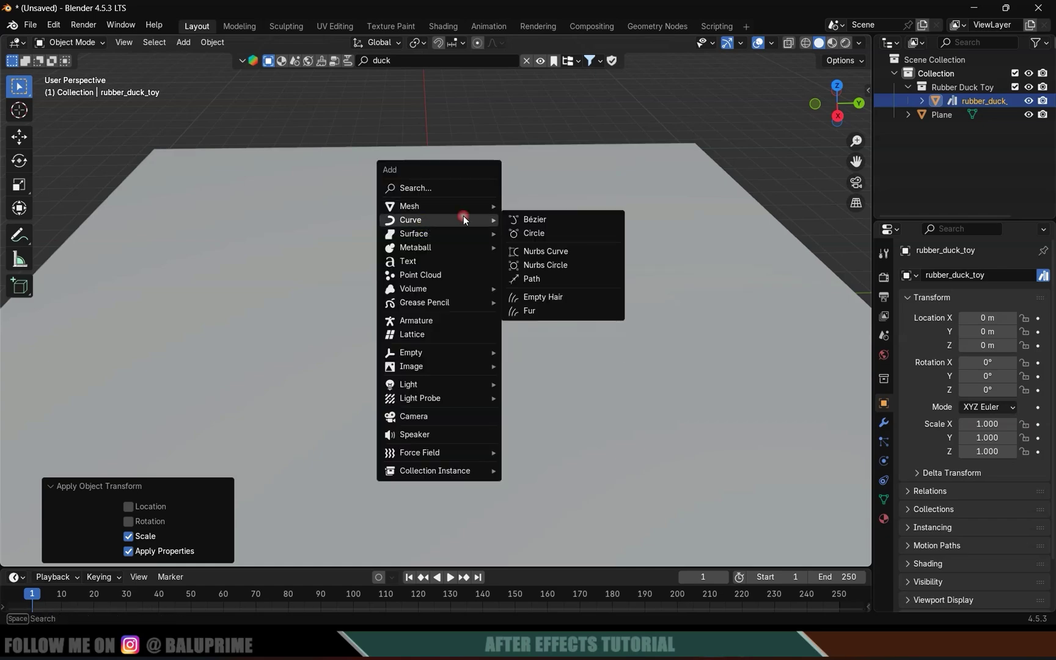
Add a Bézier circle scaled to about 2.19 around the duck and hide the plane
{"action": "left_click", "coordinate": [545, 234]}
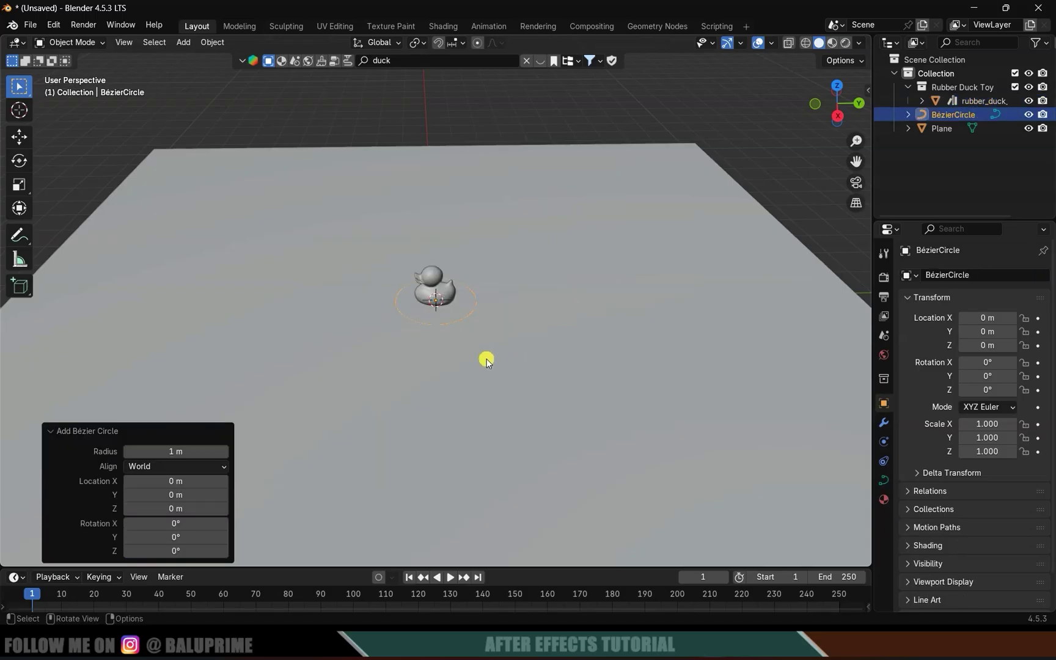
{"action": "key", "text": "s"}
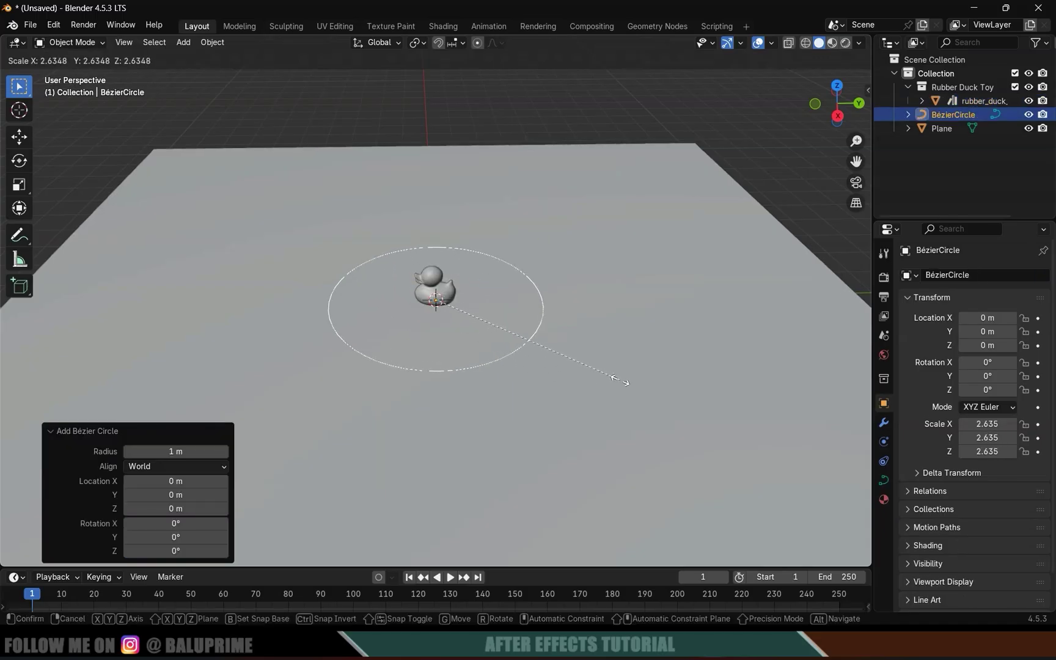
{"action": "left_click", "coordinate": [589, 368]}
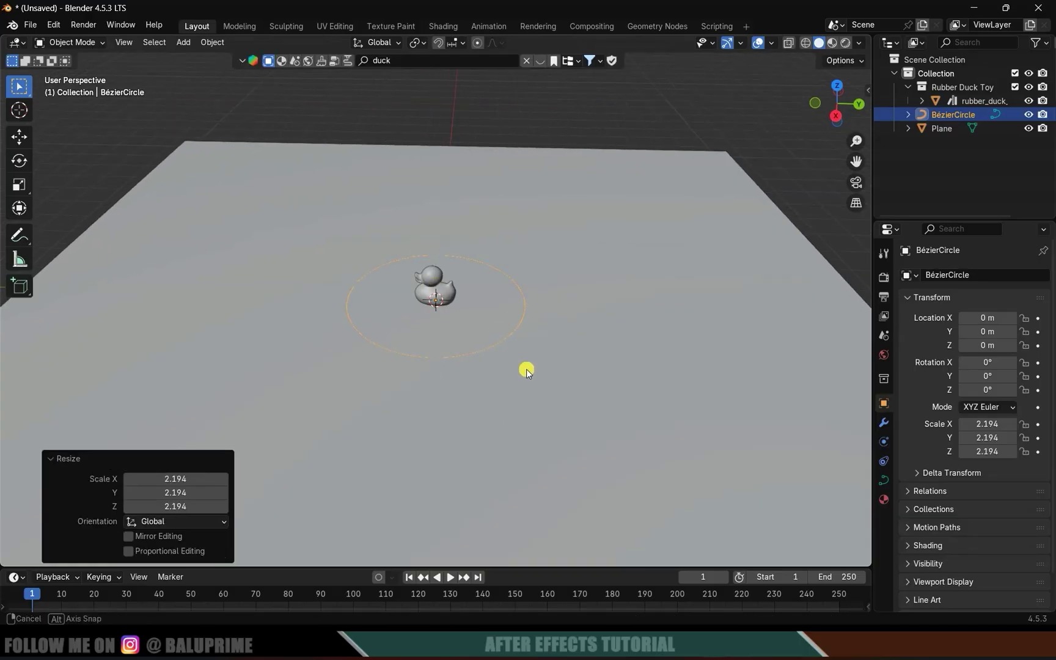
{"action": "left_click", "coordinate": [1002, 127]}
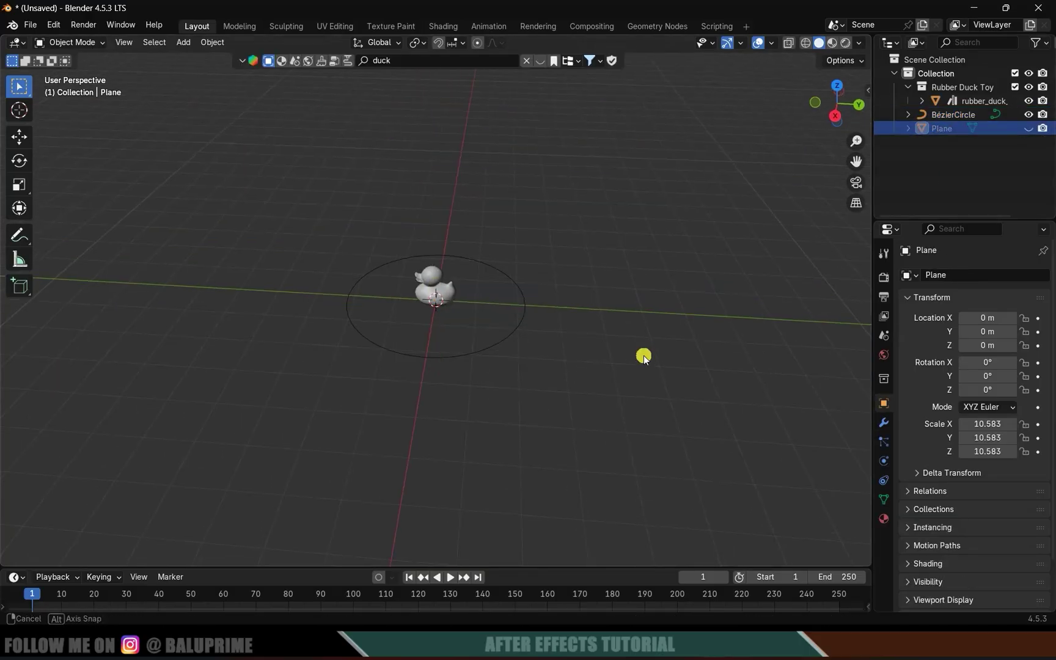
{"action": "middle_click_drag", "start_coordinate": [643, 355], "coordinate": [484, 322]}
Give the duck a Follow Path constraint on the Bézier circle with Follow Curve, animated and previewed
{"action": "left_click", "coordinate": [432, 276]}
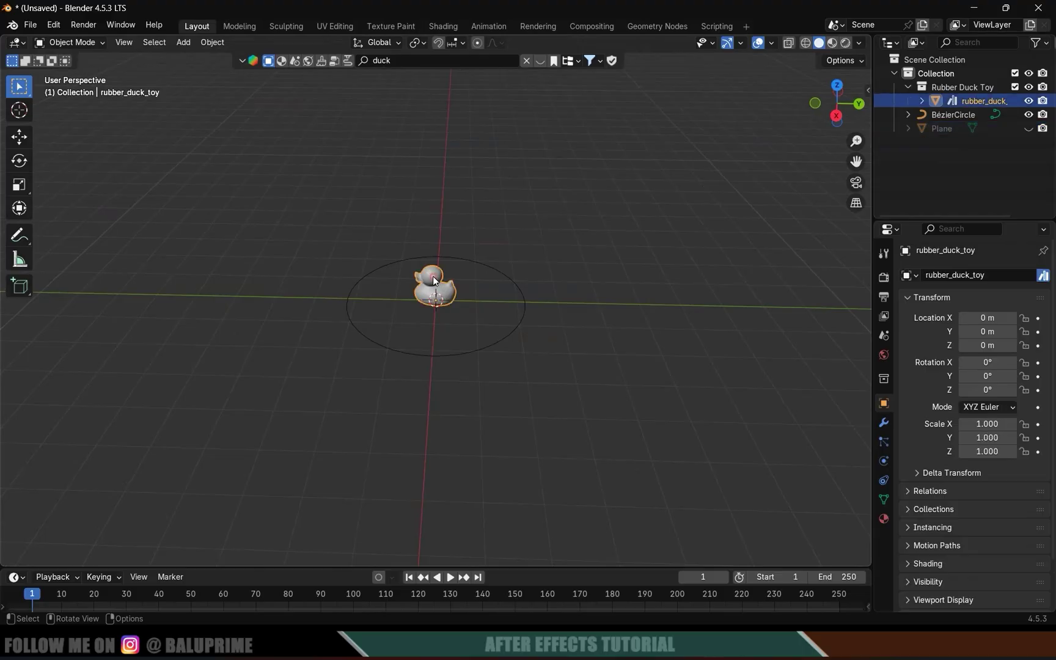
{"action": "left_click", "coordinate": [884, 480]}
{"action": "left_click", "coordinate": [947, 272]}
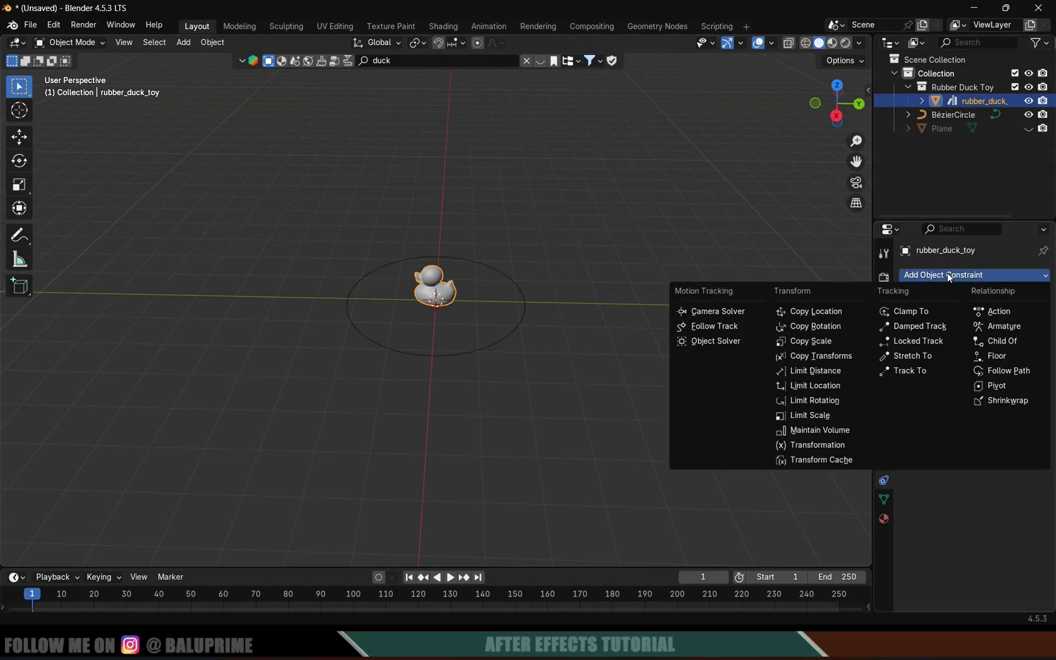
{"action": "left_click", "coordinate": [1013, 372]}
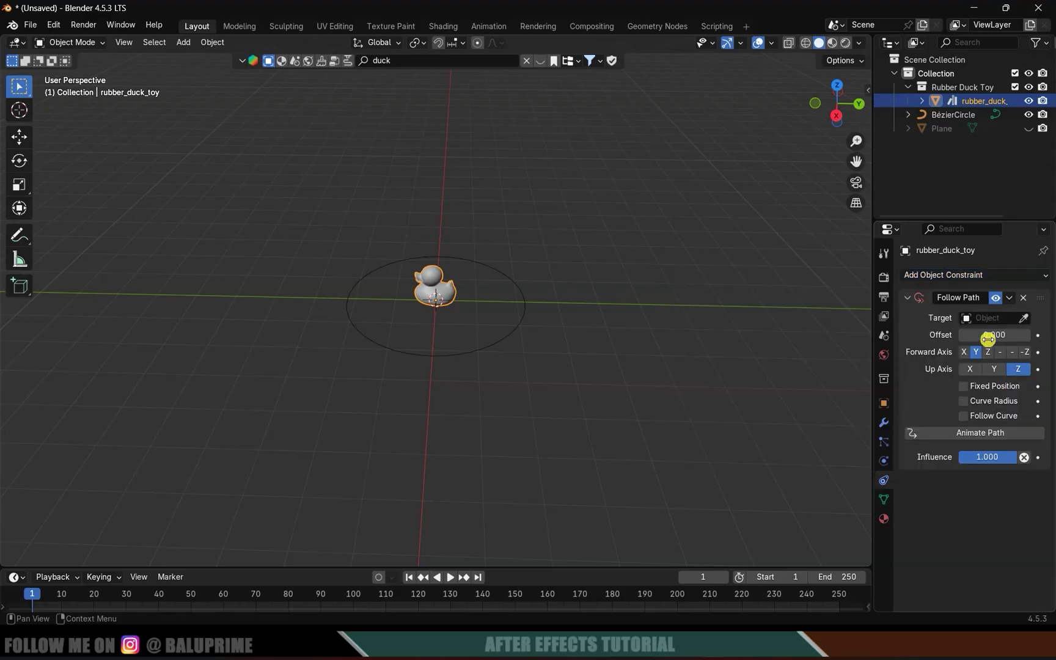
{"action": "left_click", "coordinate": [527, 309]}
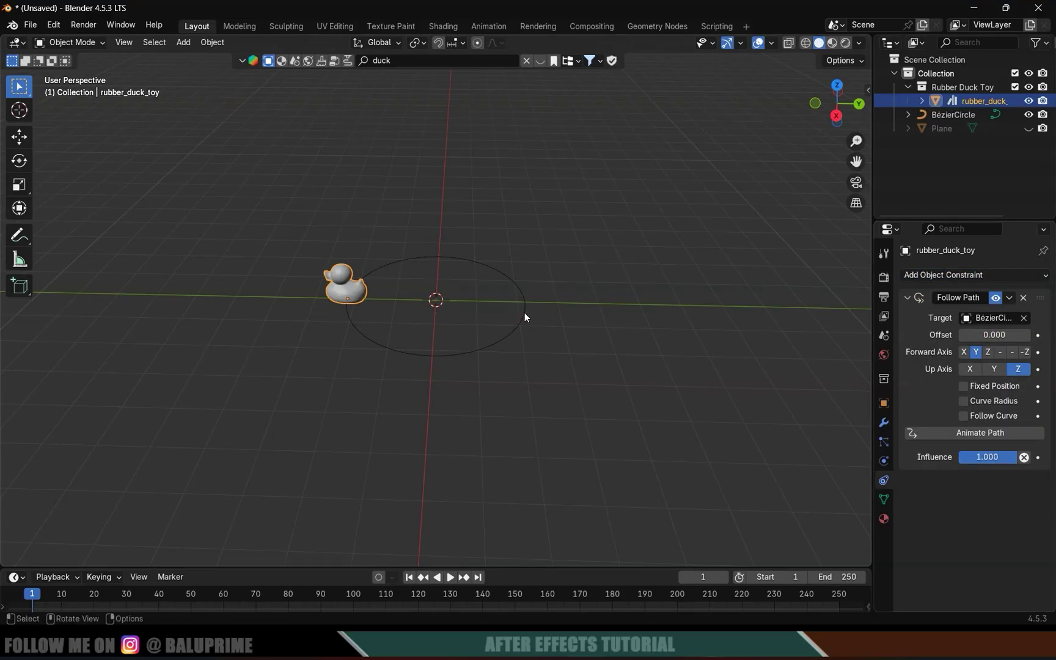
{"action": "left_click", "coordinate": [964, 415]}
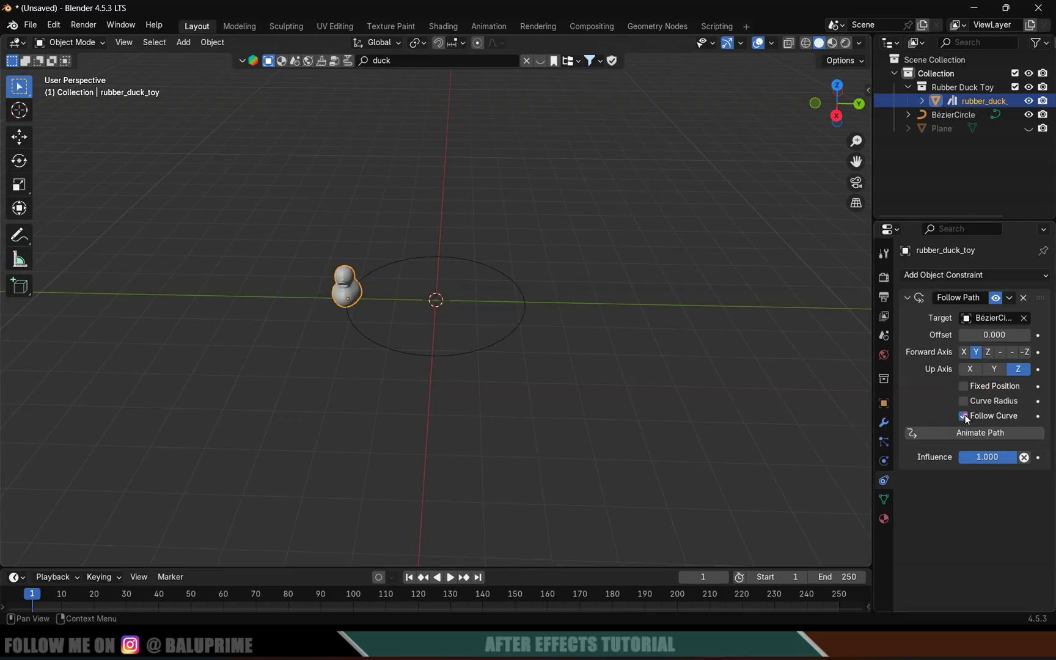
{"action": "left_click", "coordinate": [994, 434]}
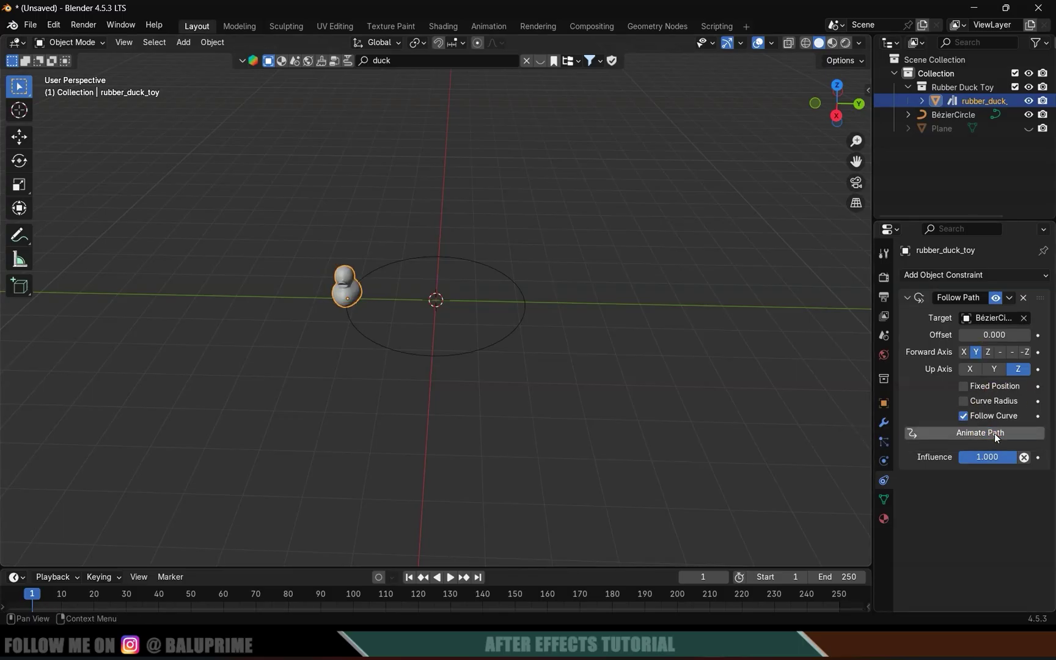
{"action": "key", "text": "space"}
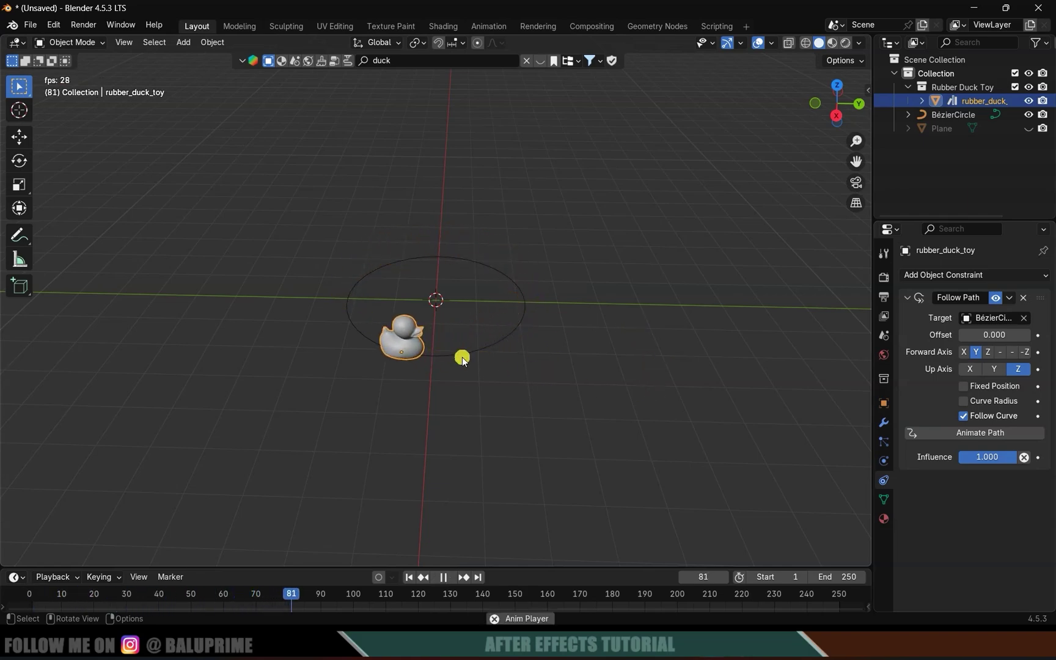
Rotate the duck 180° about Z from top view and check its heading in playback
{"action": "left_click", "coordinate": [443, 577]}
{"action": "left_click", "coordinate": [408, 578]}
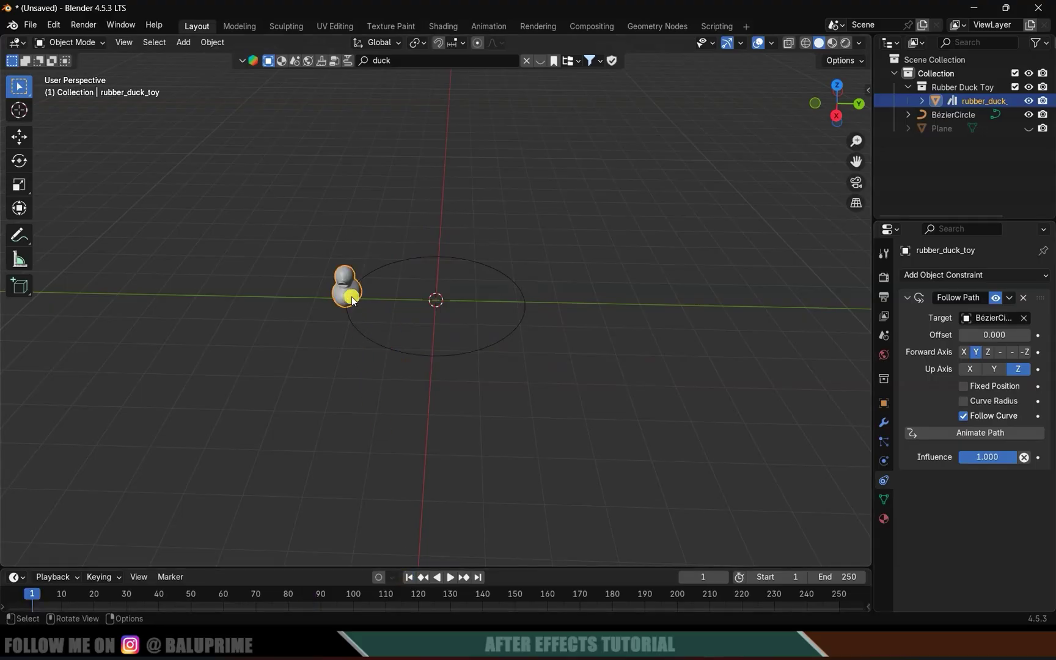
{"action": "key", "text": "KP_7"}
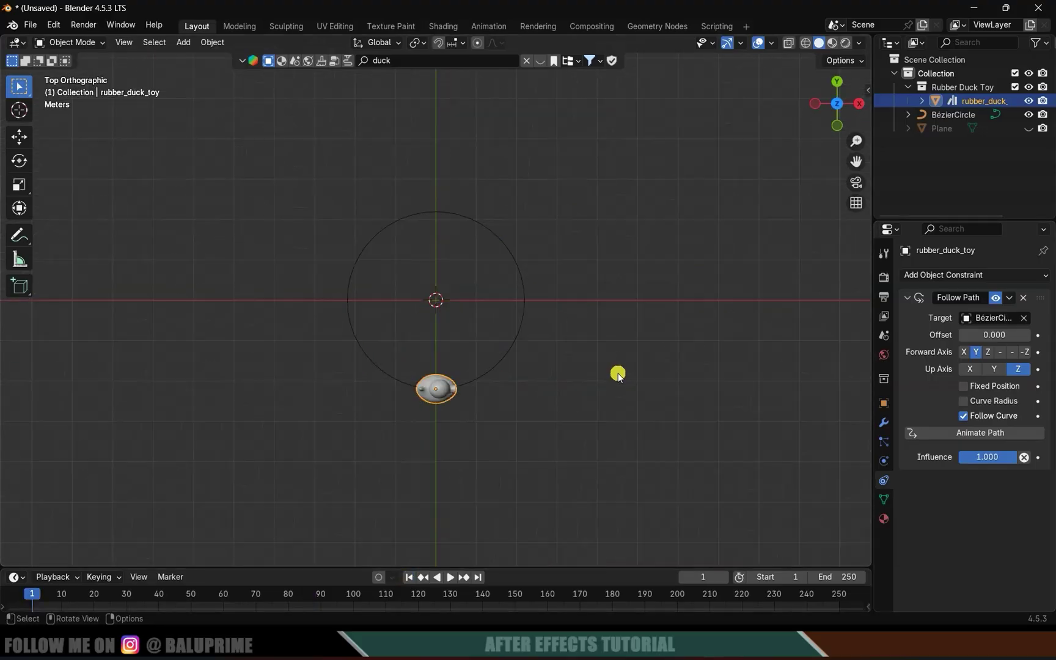
{"action": "left_click", "coordinate": [19, 160]}
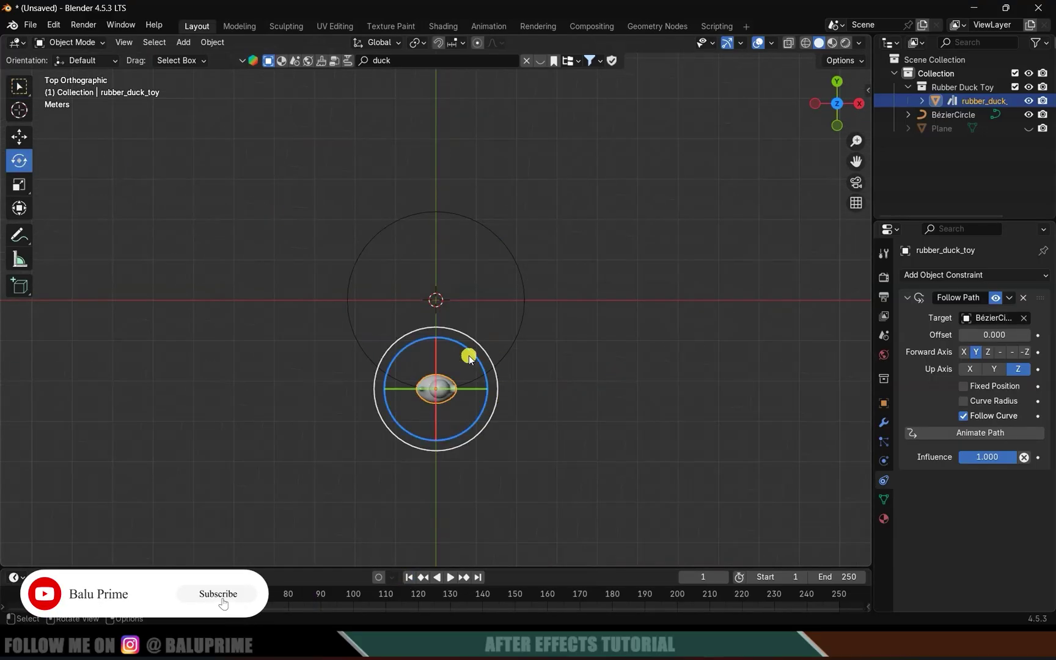
{"action": "mouse_move", "coordinate": [466, 350]}
{"action": "left_mouse_down"}
{"action": "mouse_move", "coordinate": [364, 405]}
{"action": "mouse_move", "coordinate": [404, 436]}
{"action": "left_mouse_up"}
{"action": "mouse_move", "coordinate": [640, 437]}
{"action": "middle_mouse_down"}
{"action": "mouse_move", "coordinate": [448, 360]}
{"action": "mouse_move", "coordinate": [396, 328]}
{"action": "mouse_move", "coordinate": [525, 420]}
{"action": "middle_mouse_up"}
{"action": "key", "text": "space"}
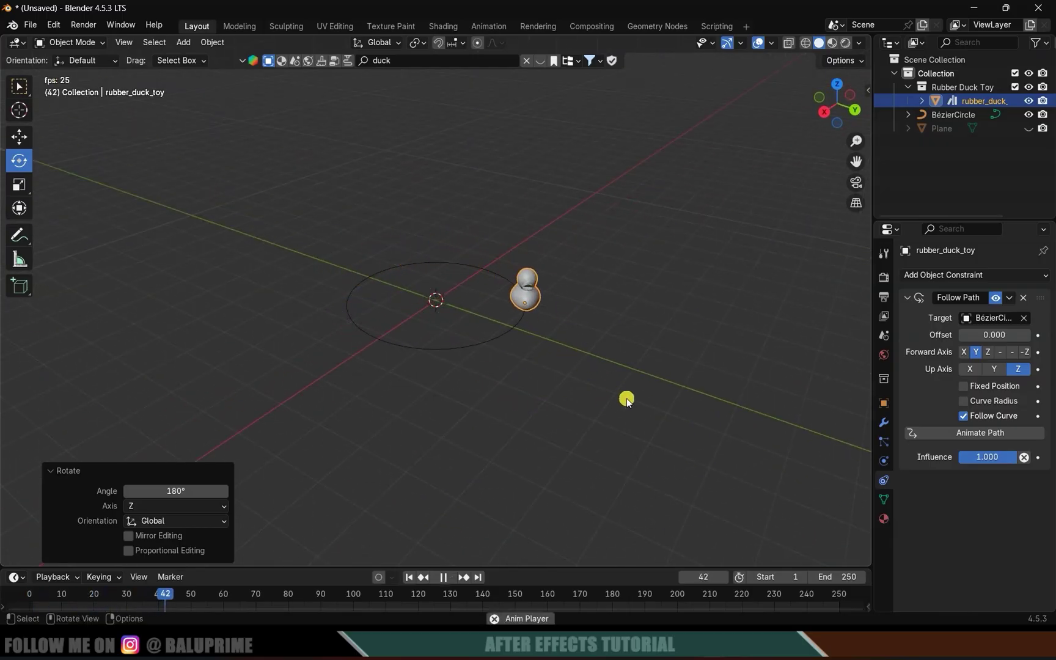
{"action": "key", "text": "space"}
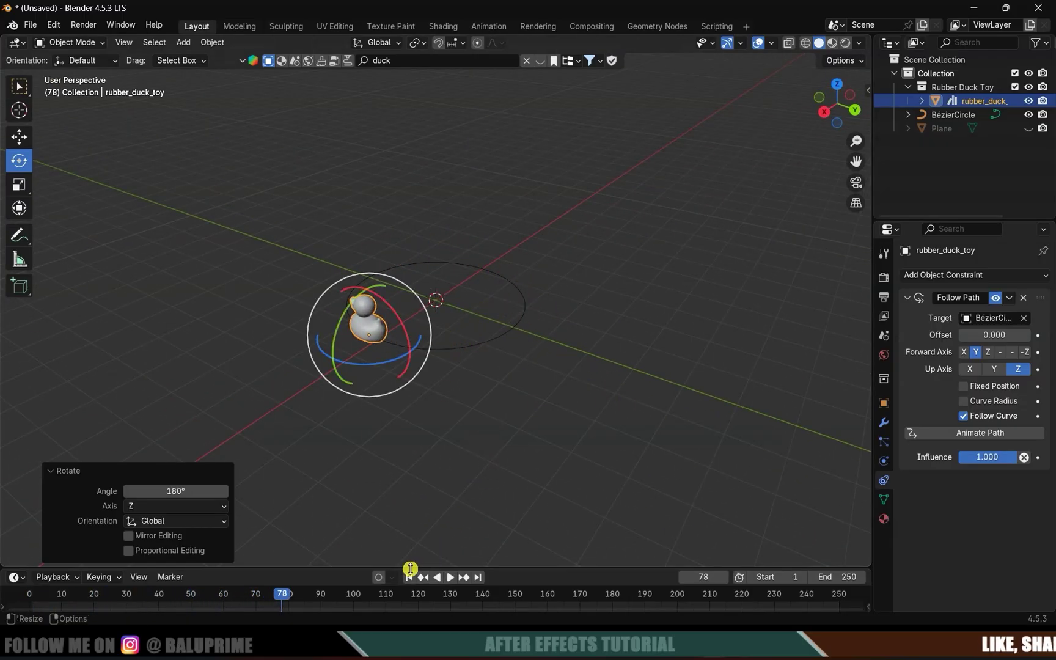
{"action": "left_click", "coordinate": [410, 577]}
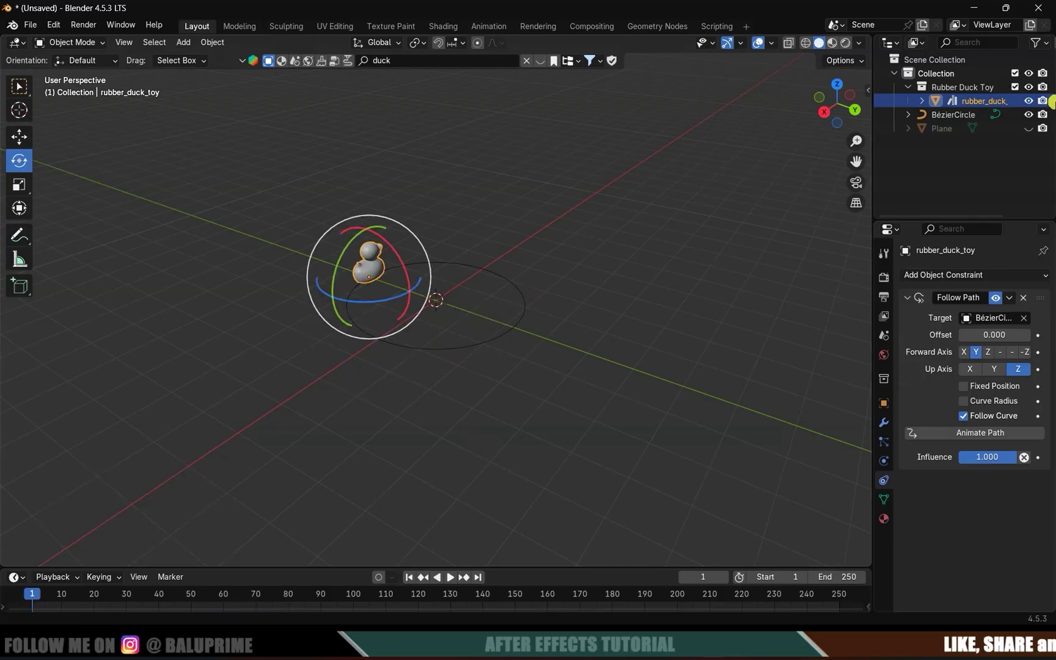
Unhide the plane, select it, and start moving it slightly up along Z
{"action": "left_click", "coordinate": [1028, 128]}
{"action": "mouse_move", "coordinate": [545, 411]}
{"action": "middle_mouse_down"}
{"action": "mouse_move", "coordinate": [430, 368]}
{"action": "mouse_move", "coordinate": [320, 369]}
{"action": "mouse_move", "coordinate": [342, 366]}
{"action": "middle_mouse_up"}
{"action": "left_click", "coordinate": [408, 382]}
{"action": "left_click", "coordinate": [18, 137]}
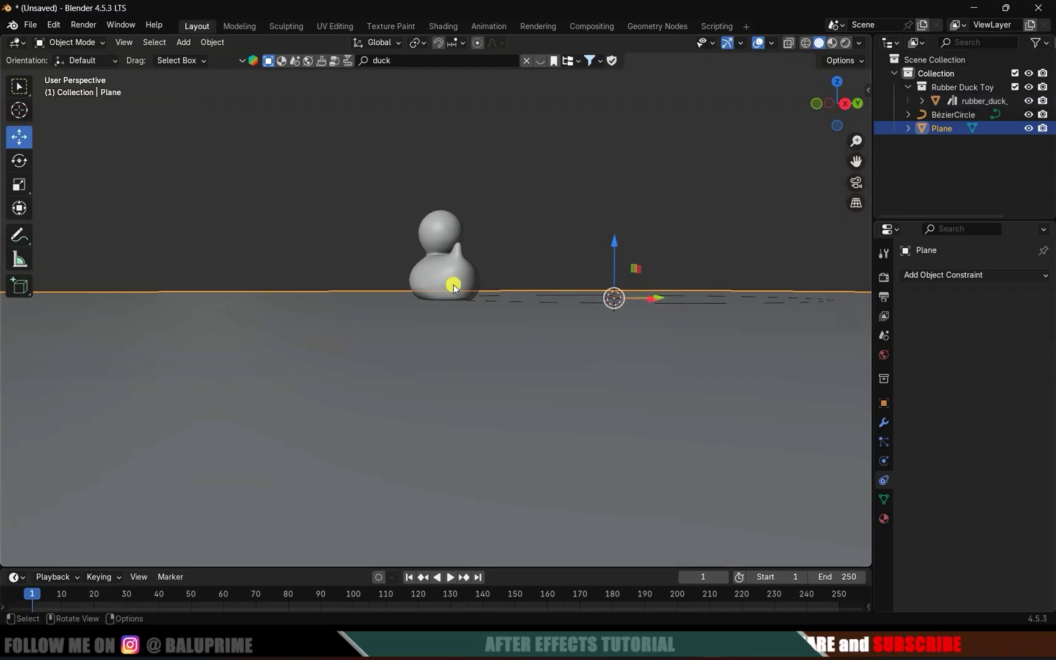
{"action": "middle_click_drag", "start_coordinate": [452, 283], "coordinate": [449, 277]}
{"action": "left_click_drag", "start_coordinate": [615, 249], "coordinate": [617, 238]}
Enable Dynamic Paint on the plane and make it a canvas
{"action": "middle_click_drag", "start_coordinate": [506, 335], "coordinate": [610, 362]}
{"action": "scroll", "coordinate": [603, 231], "scroll_direction": "down", "scroll_amount": 2}
{"action": "middle_click_drag", "start_coordinate": [662, 303], "coordinate": [831, 299], "text": "shift"}
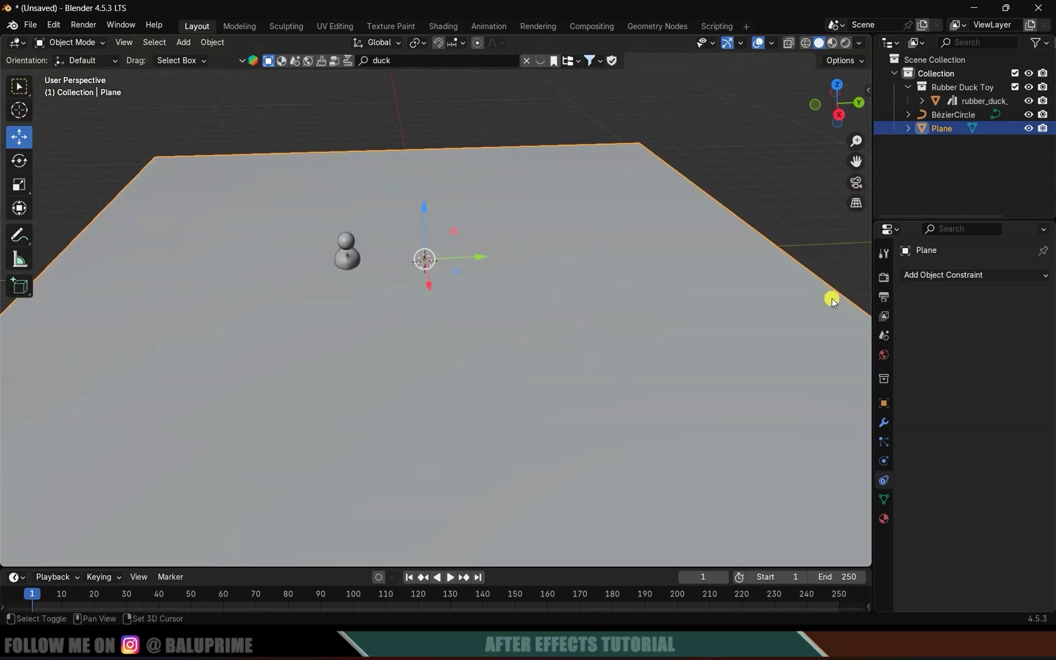
{"action": "left_click", "coordinate": [884, 461]}
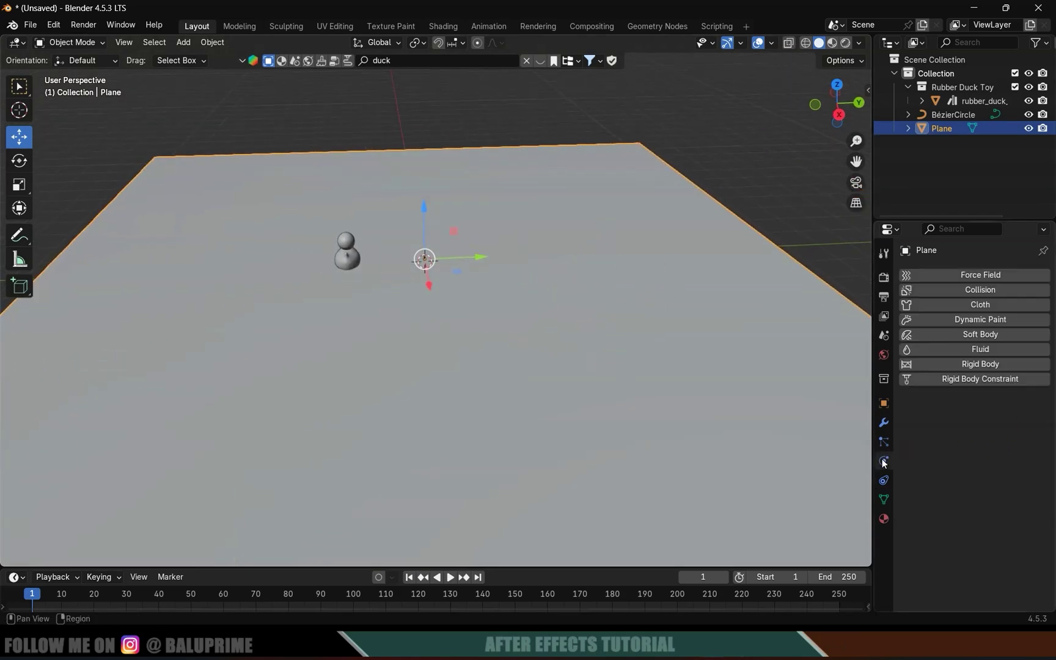
{"action": "left_click", "coordinate": [983, 319]}
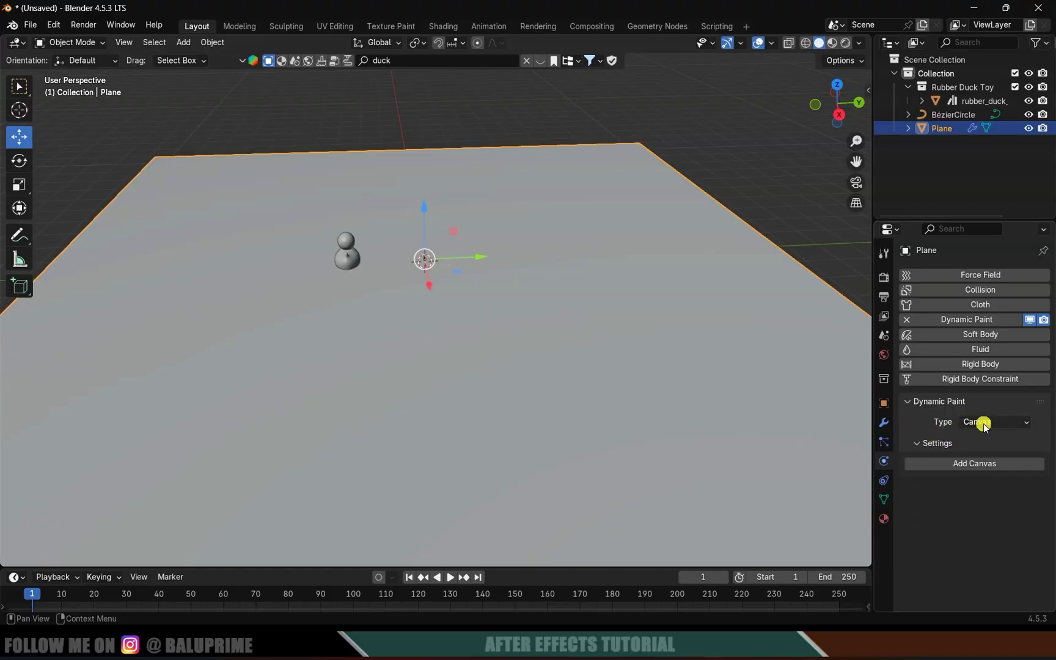
{"action": "left_click", "coordinate": [984, 458]}
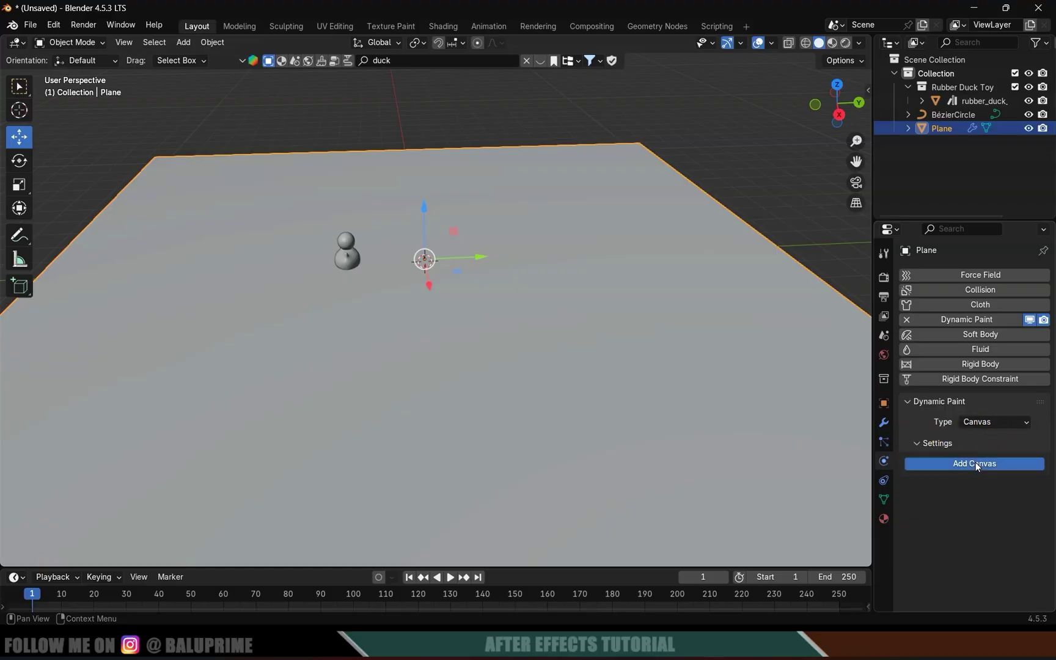
{"action": "scroll", "coordinate": [934, 516], "scroll_direction": "down", "scroll_amount": 3}
{"action": "scroll", "coordinate": [924, 525], "scroll_direction": "down", "scroll_amount": 3}
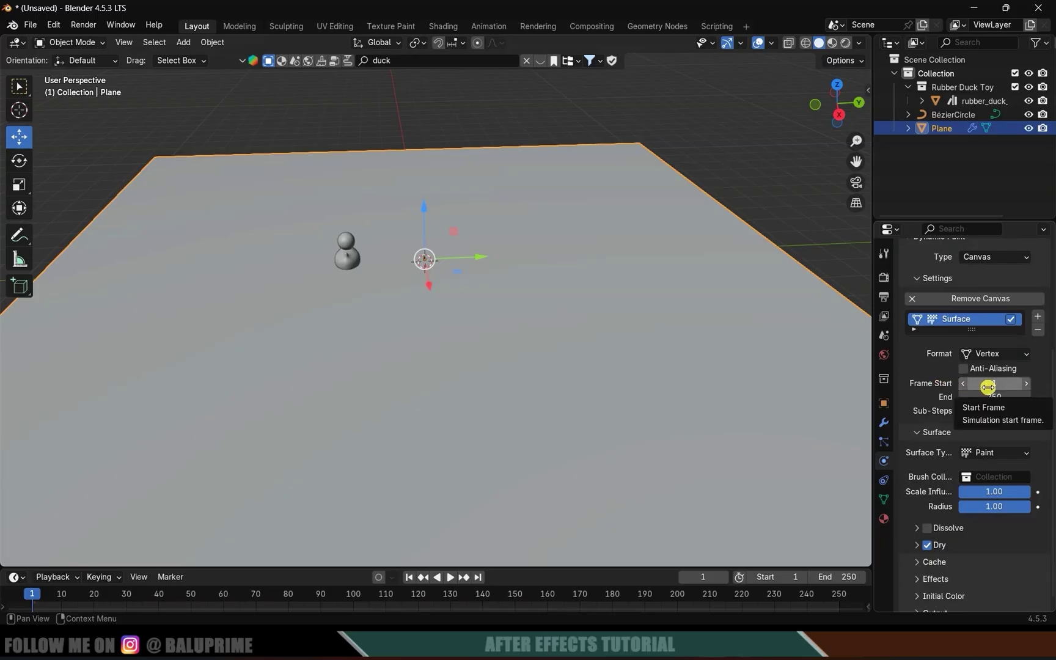
{"action": "scroll", "coordinate": [924, 409], "scroll_direction": "down", "scroll_amount": 1}
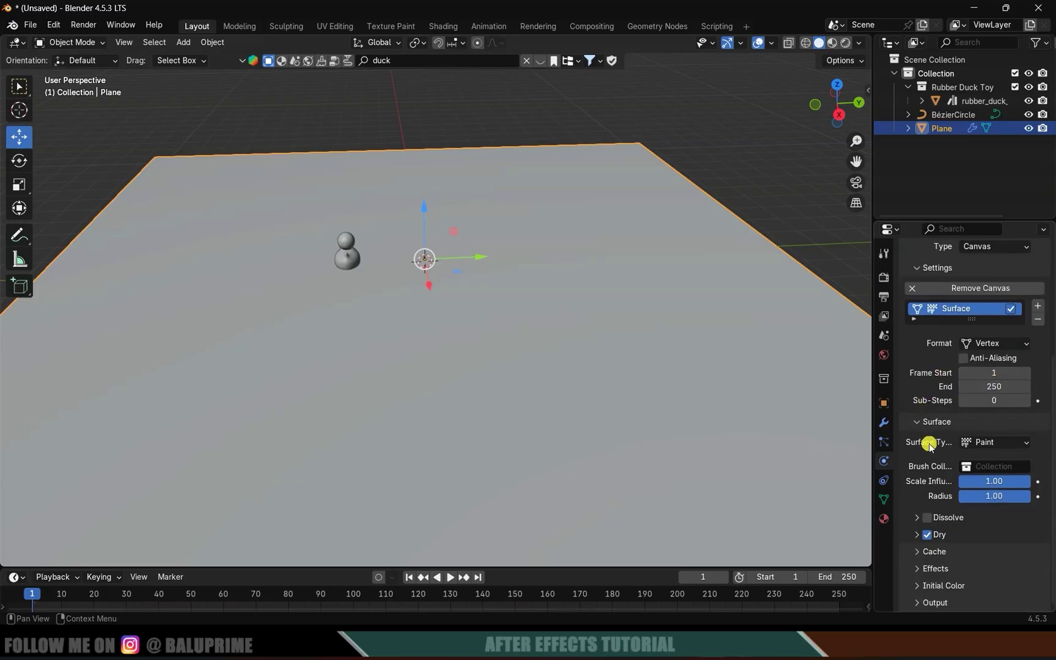
Set the canvas surface type to Waves with Open Borders enabled
{"action": "left_click", "coordinate": [976, 443]}
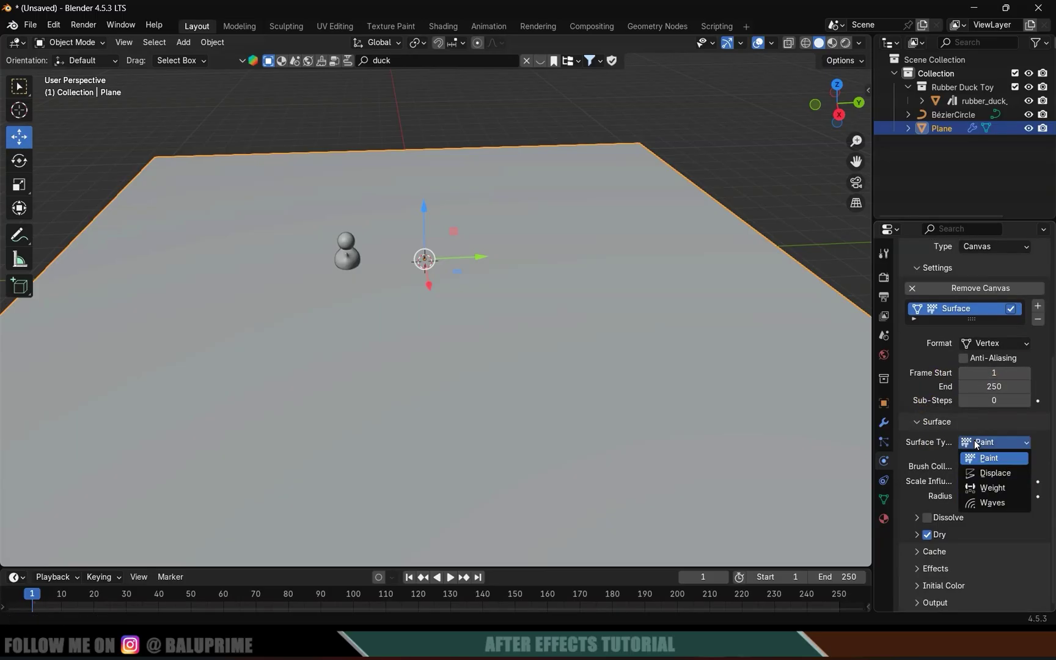
{"action": "left_click", "coordinate": [991, 502]}
{"action": "scroll", "coordinate": [935, 463], "scroll_direction": "down", "scroll_amount": 1}
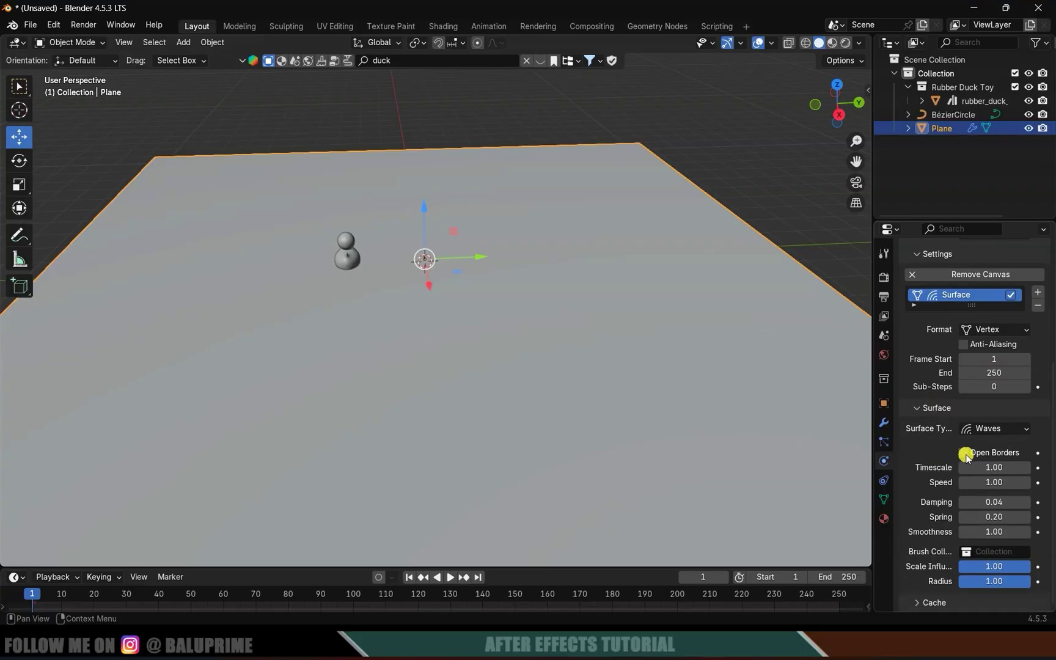
{"action": "left_click", "coordinate": [964, 453]}
{"action": "middle_click_drag", "start_coordinate": [553, 308], "coordinate": [576, 329]}
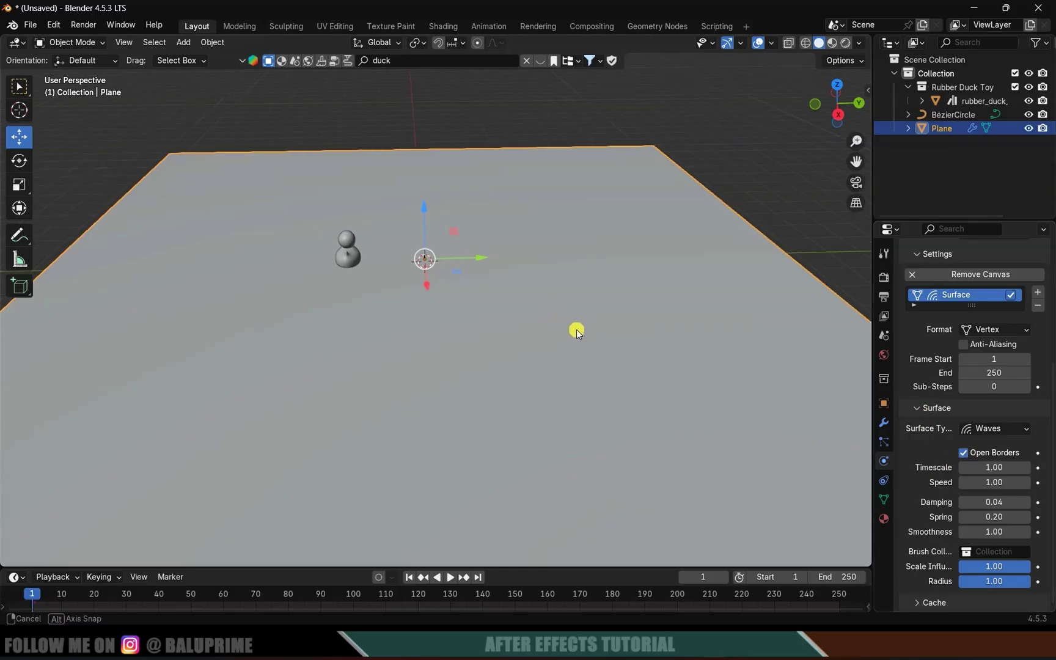
{"action": "left_click", "coordinate": [347, 242]}
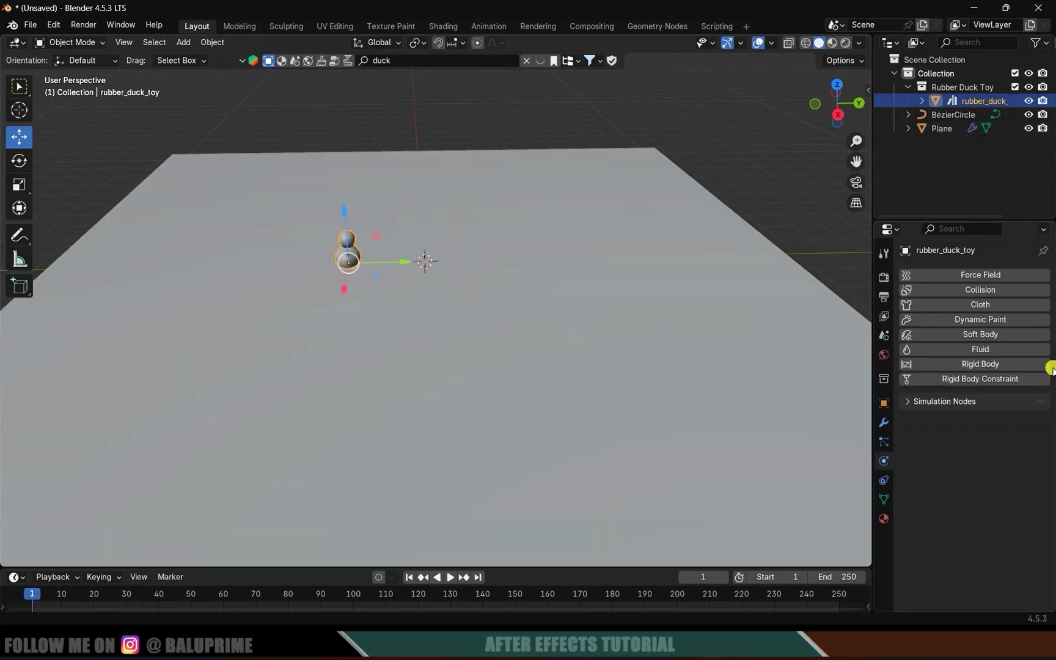
Enable Dynamic Paint on the duck as a brush with brush settings
{"action": "left_click", "coordinate": [970, 320]}
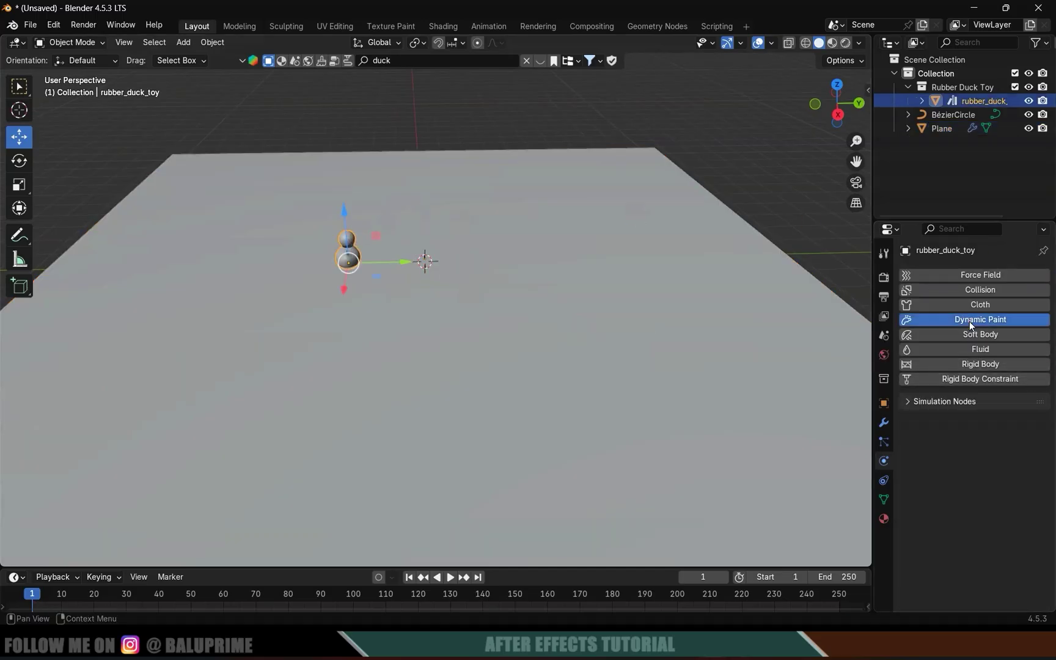
{"action": "left_click", "coordinate": [972, 440]}
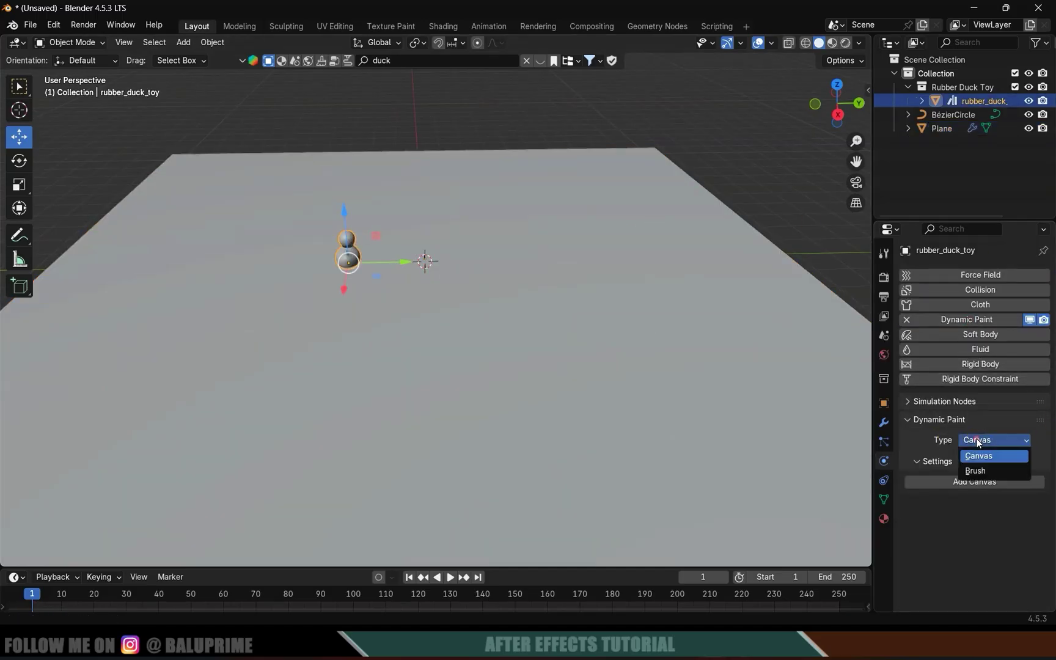
{"action": "left_click", "coordinate": [984, 469]}
{"action": "left_click", "coordinate": [953, 482]}
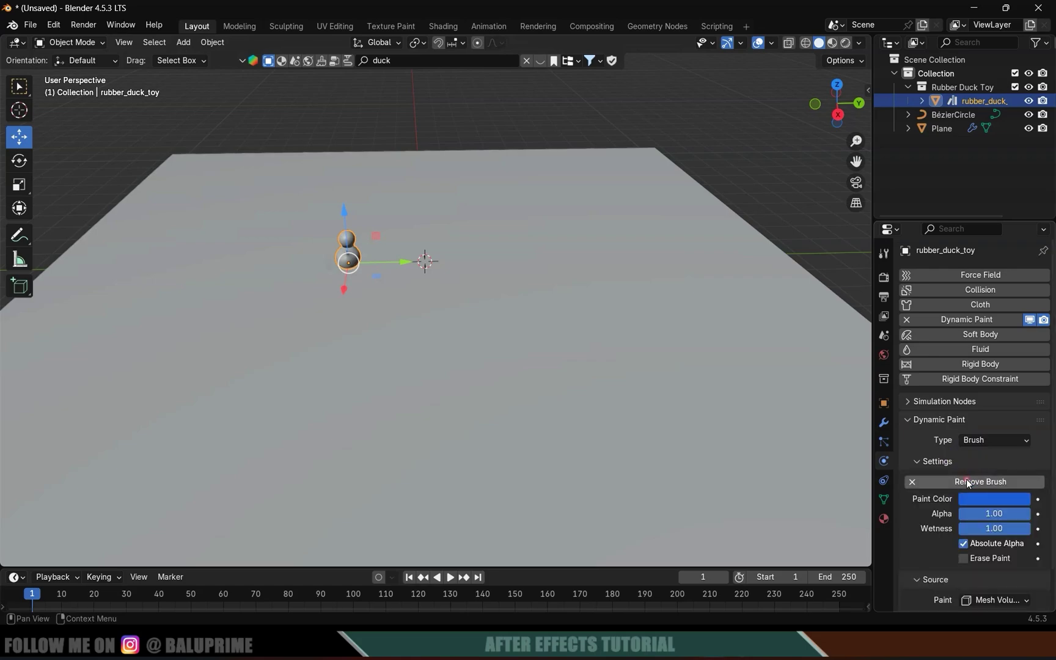
Set the duck brush's paint source to Mesh Volume + Proximity
{"action": "scroll", "coordinate": [951, 526], "scroll_direction": "down", "scroll_amount": 2}
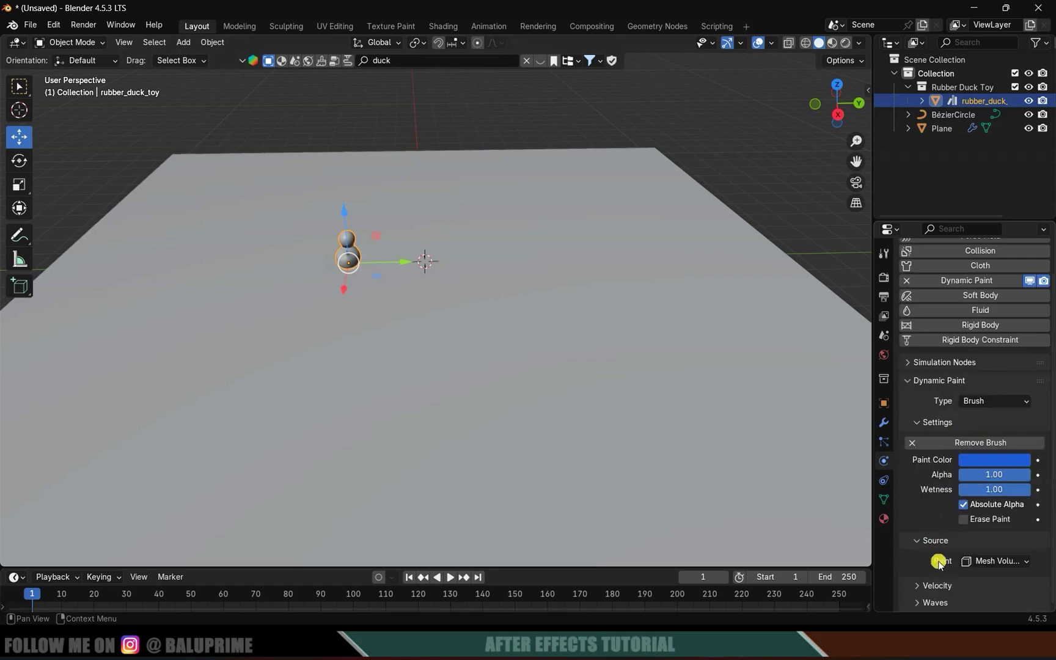
{"action": "left_click", "coordinate": [977, 561]}
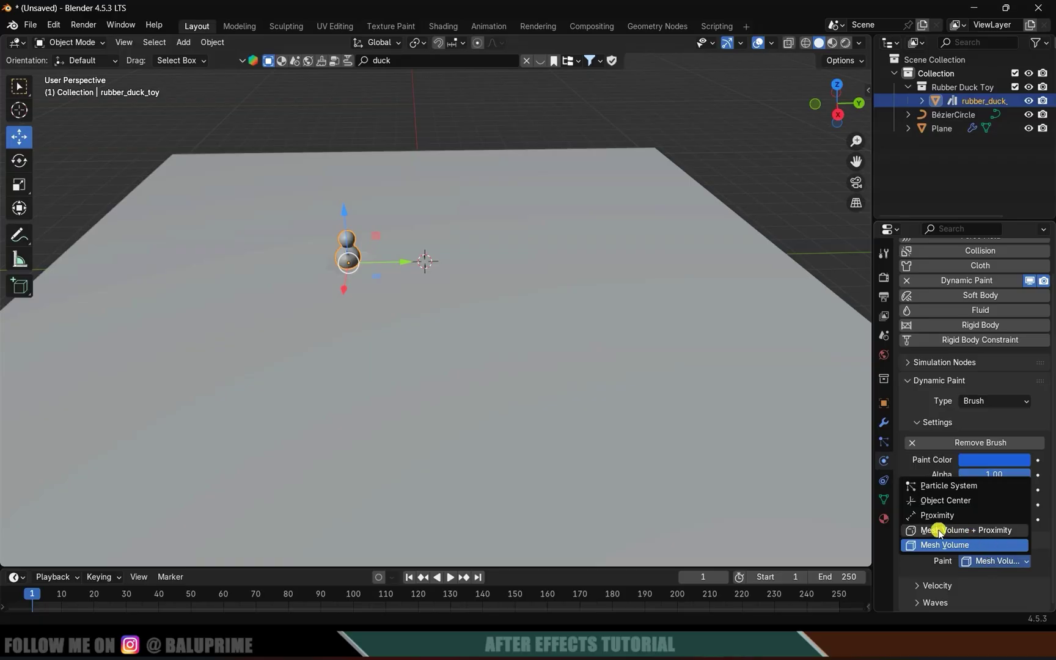
{"action": "left_click", "coordinate": [965, 532]}
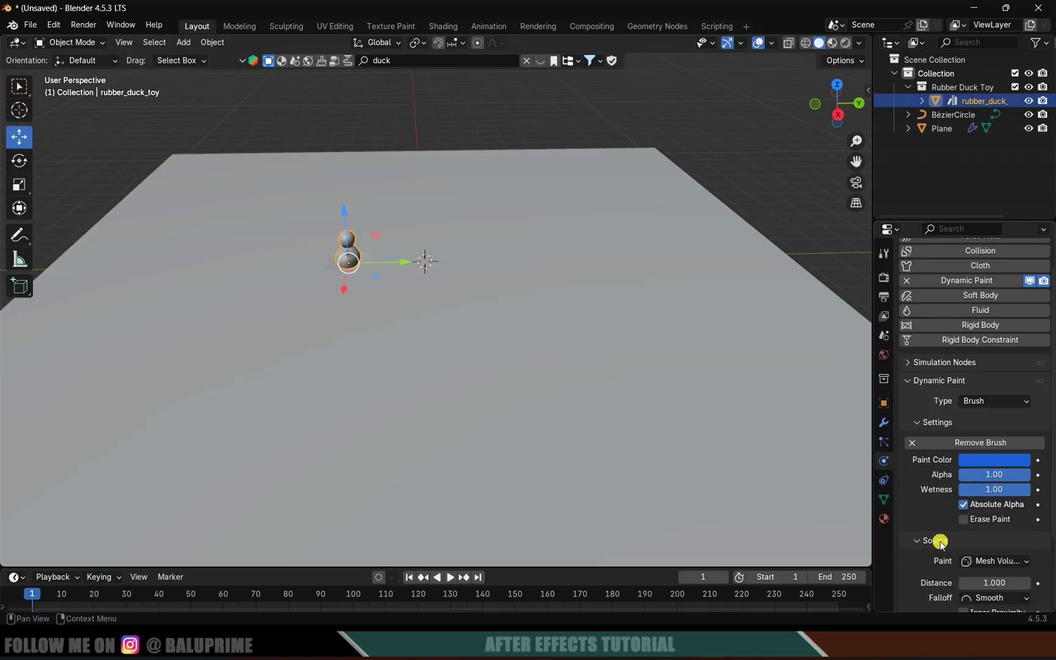
{"action": "scroll", "coordinate": [924, 529], "scroll_direction": "down", "scroll_amount": 4}
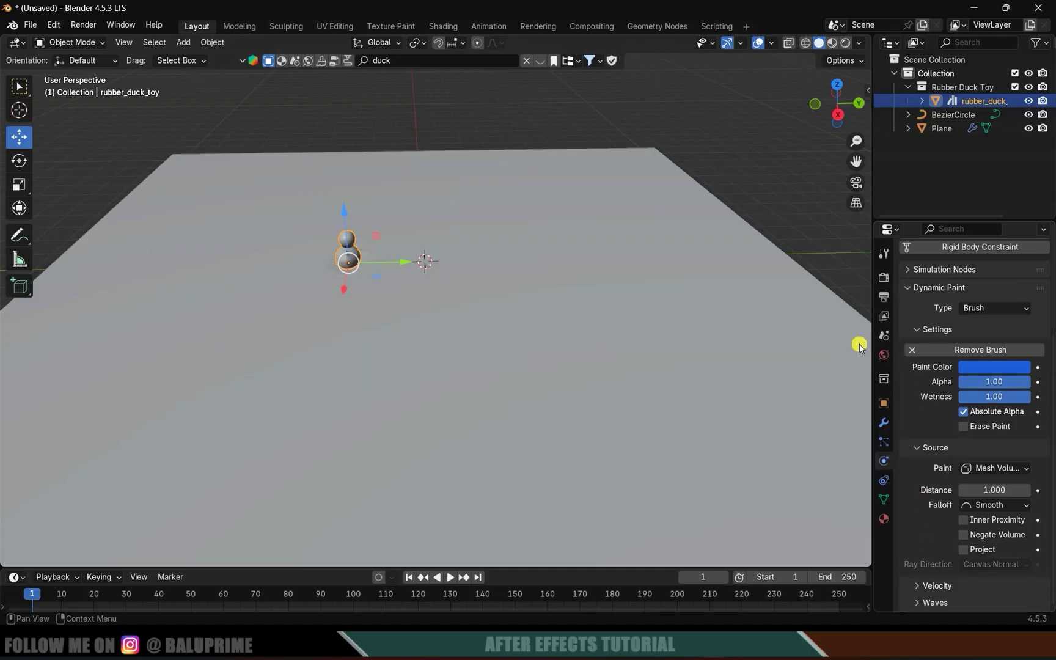
Turn on Cavity and Shadow in the viewport shading options
{"action": "left_click", "coordinate": [858, 42]}
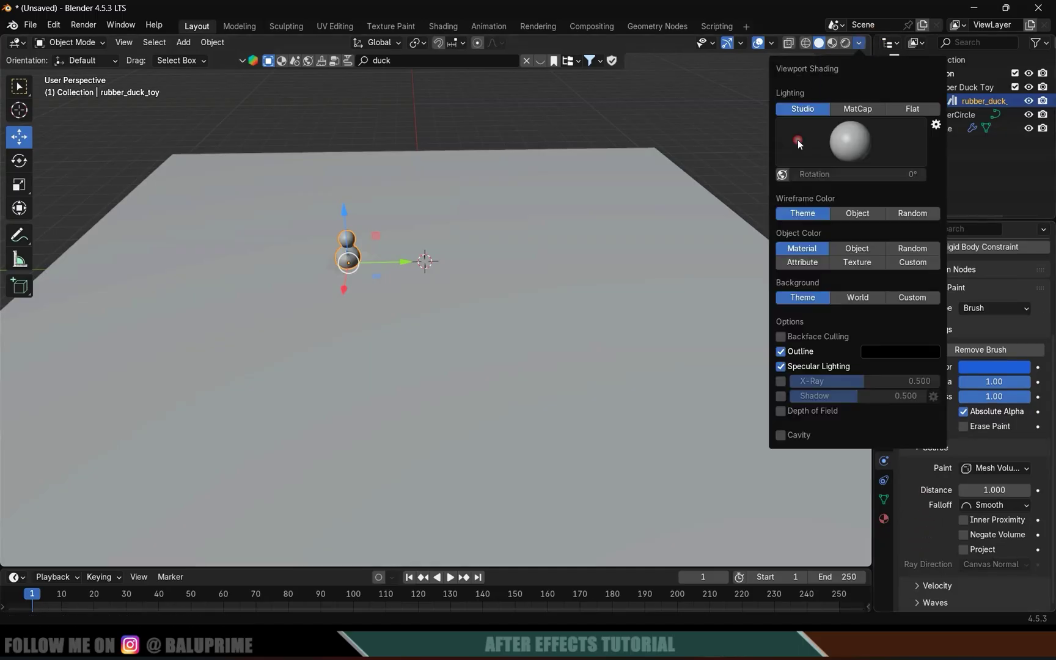
{"action": "left_click", "coordinate": [781, 435]}
{"action": "left_click", "coordinate": [780, 396]}
{"action": "middle_click_drag", "start_coordinate": [439, 325], "coordinate": [483, 330]}
Shade the plane smooth while previewing the duck's waves, then stop playback with the duck selected
{"action": "key", "text": "space"}
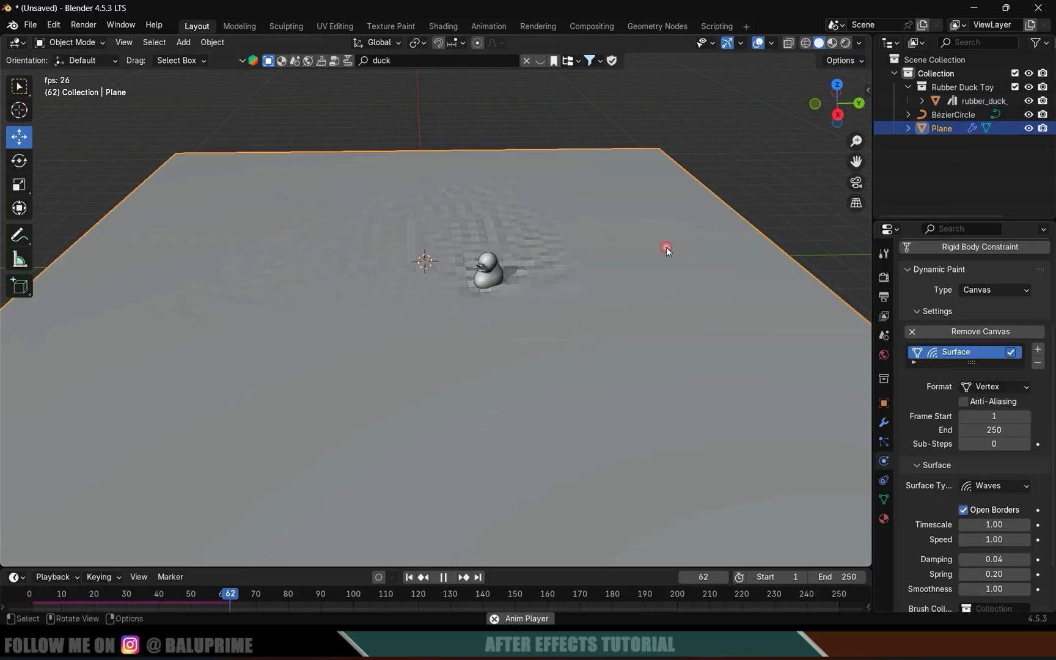
{"action": "right_click", "coordinate": [629, 183]}
{"action": "left_click", "coordinate": [629, 184]}
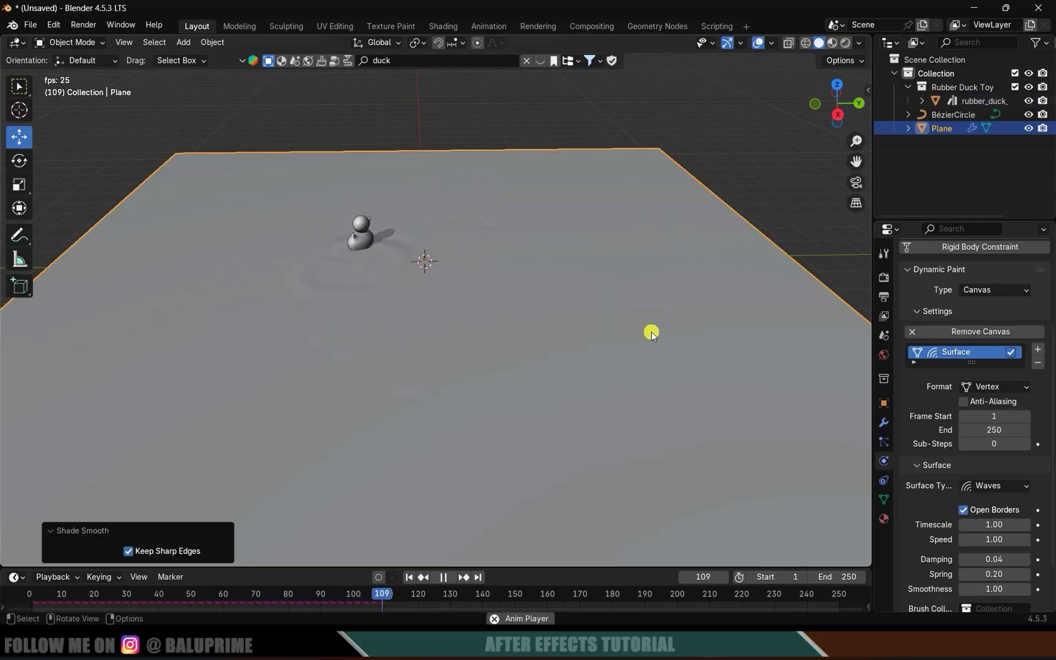
{"action": "scroll", "coordinate": [530, 352], "scroll_direction": "up", "scroll_amount": 1}
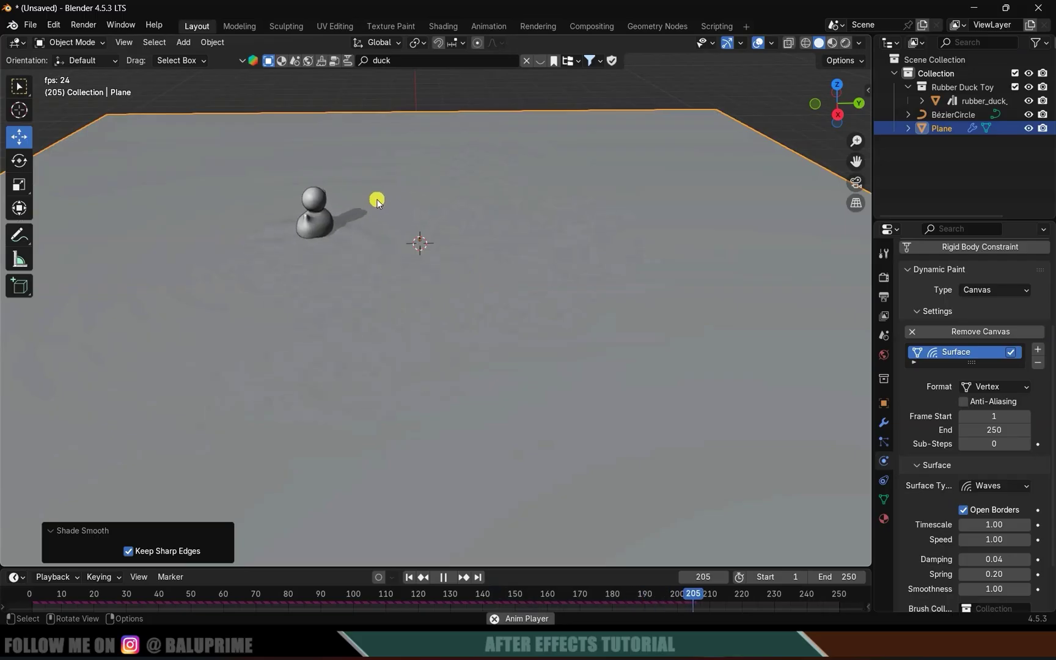
{"action": "scroll", "coordinate": [707, 365], "scroll_direction": "down", "scroll_amount": 1}
{"action": "left_click", "coordinate": [519, 239]}
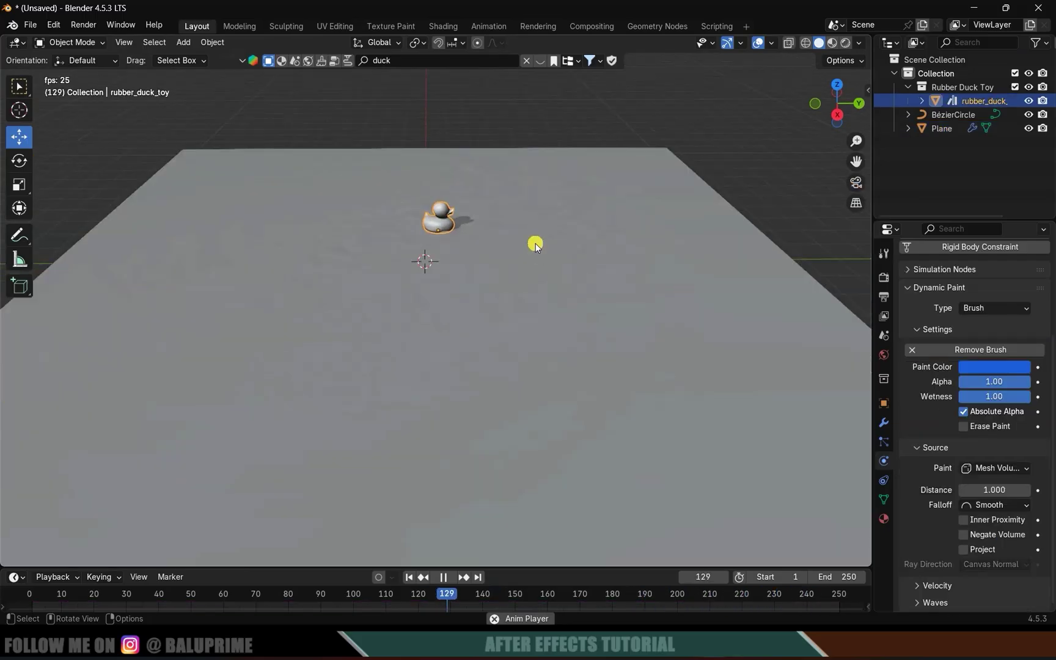
{"action": "key", "text": "space"}
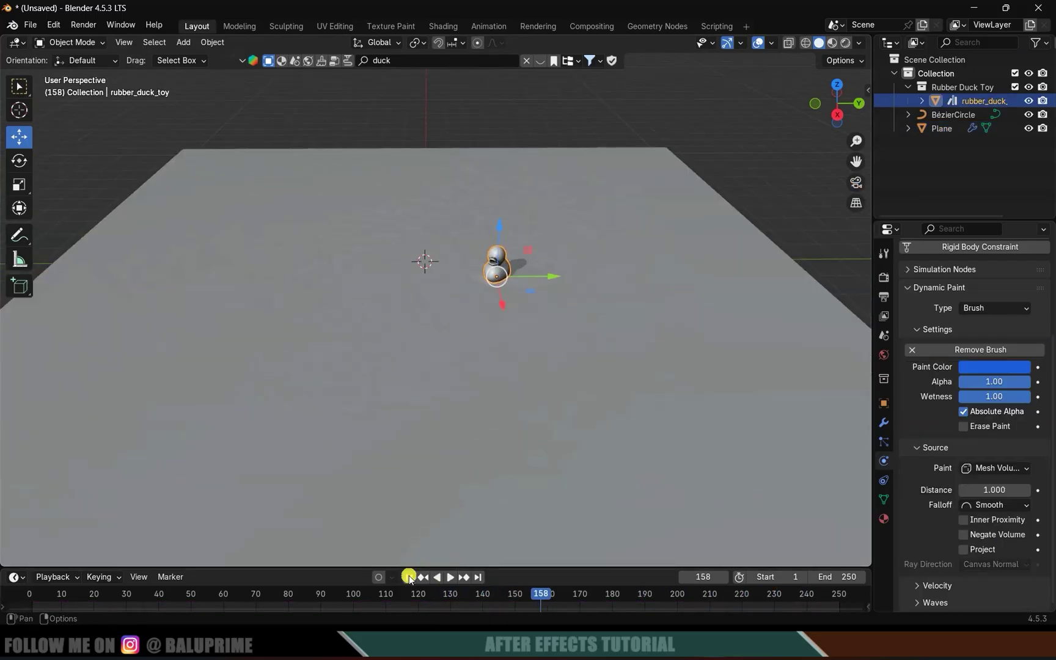
Rewind to frame 1, select the Bézier circle in top view, and hide the plane
{"action": "left_click", "coordinate": [408, 576]}
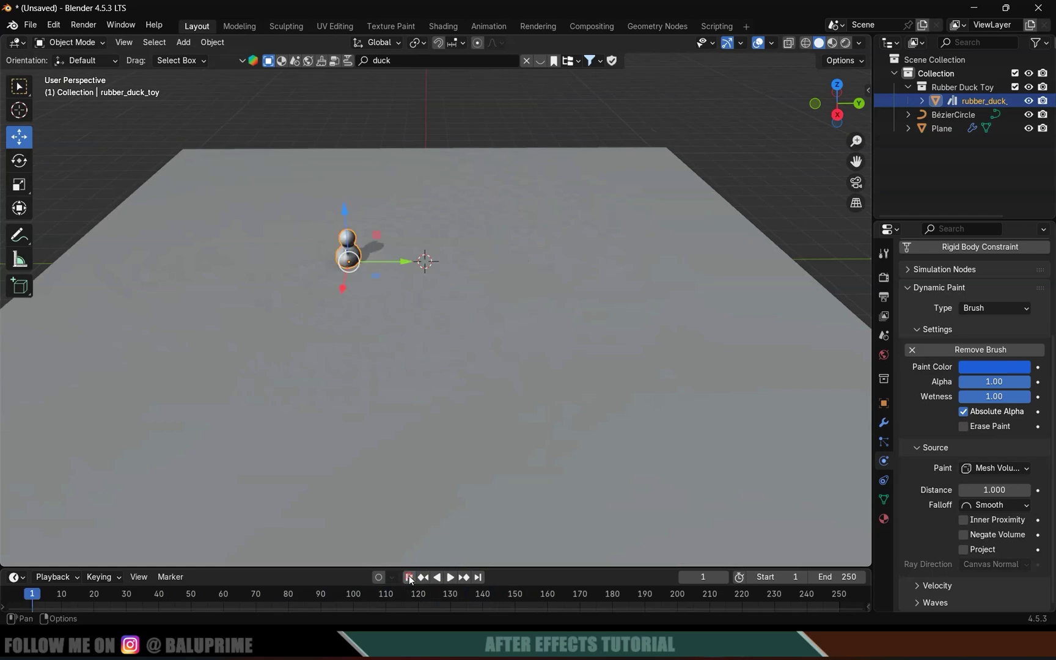
{"action": "left_click", "coordinate": [957, 118]}
{"action": "key", "text": "KP_7"}
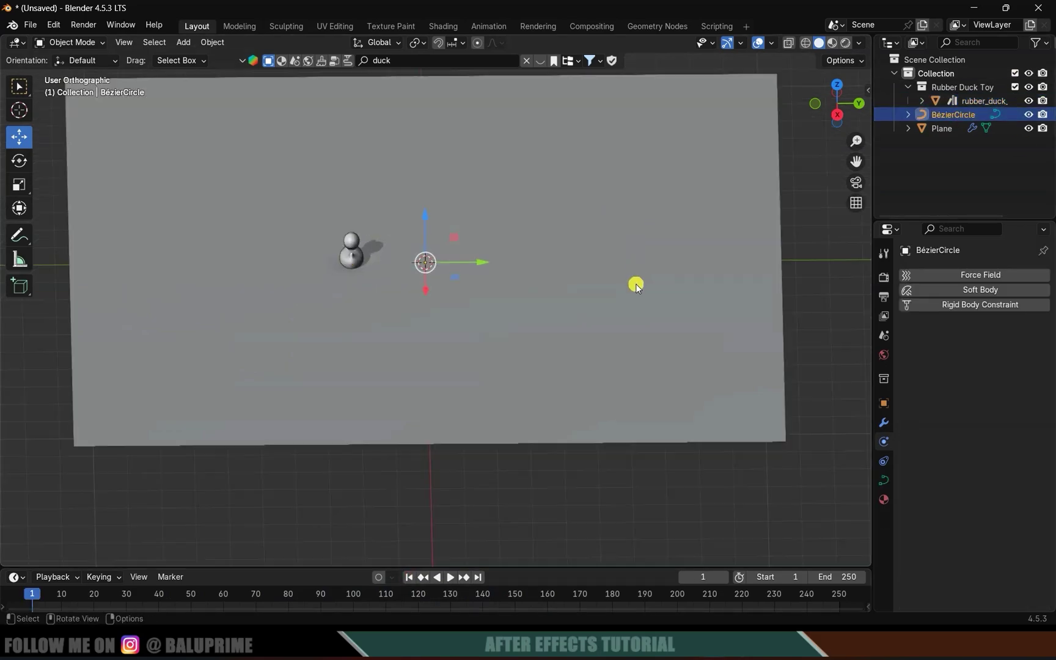
{"action": "left_click", "coordinate": [1028, 128]}
Reshape the Bézier path into a lopsided diamond by moving its left and top control points
{"action": "key", "text": "Tab"}
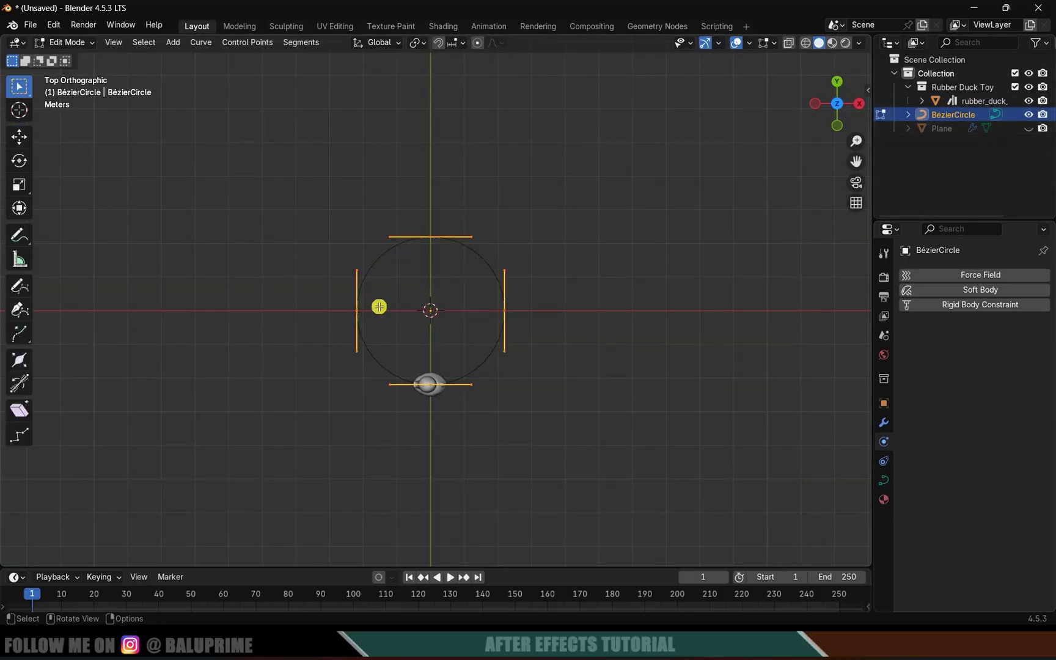
{"action": "left_click_drag", "start_coordinate": [338, 303], "coordinate": [397, 341]}
{"action": "key", "text": "g"}
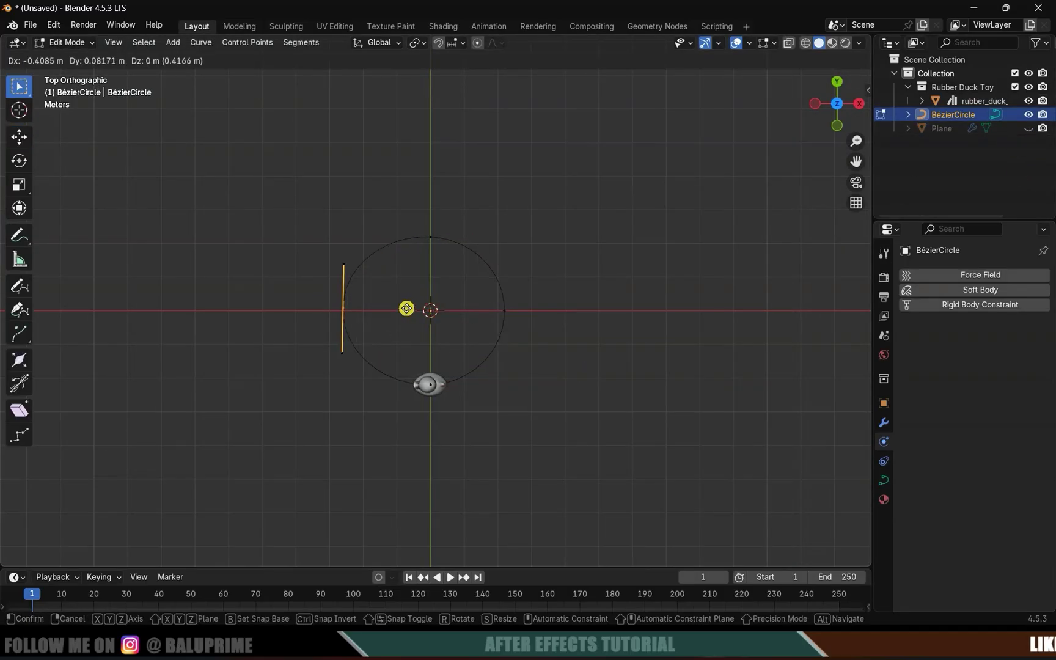
{"action": "left_click", "coordinate": [379, 306]}
{"action": "left_click", "coordinate": [430, 237]}
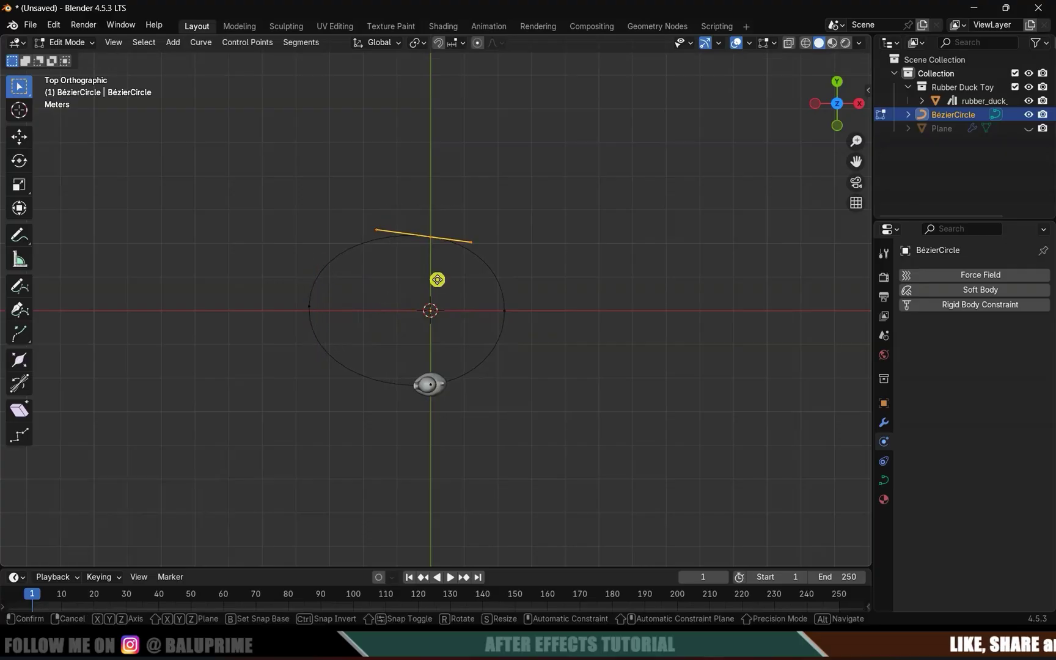
{"action": "key", "text": "shift+space"}
{"action": "key", "text": "g"}
{"action": "mouse_move", "coordinate": [430, 237]}
{"action": "left_mouse_down"}
{"action": "mouse_move", "coordinate": [504, 151]}
{"action": "mouse_move", "coordinate": [489, 269]}
{"action": "mouse_move", "coordinate": [464, 182]}
{"action": "left_mouse_up"}
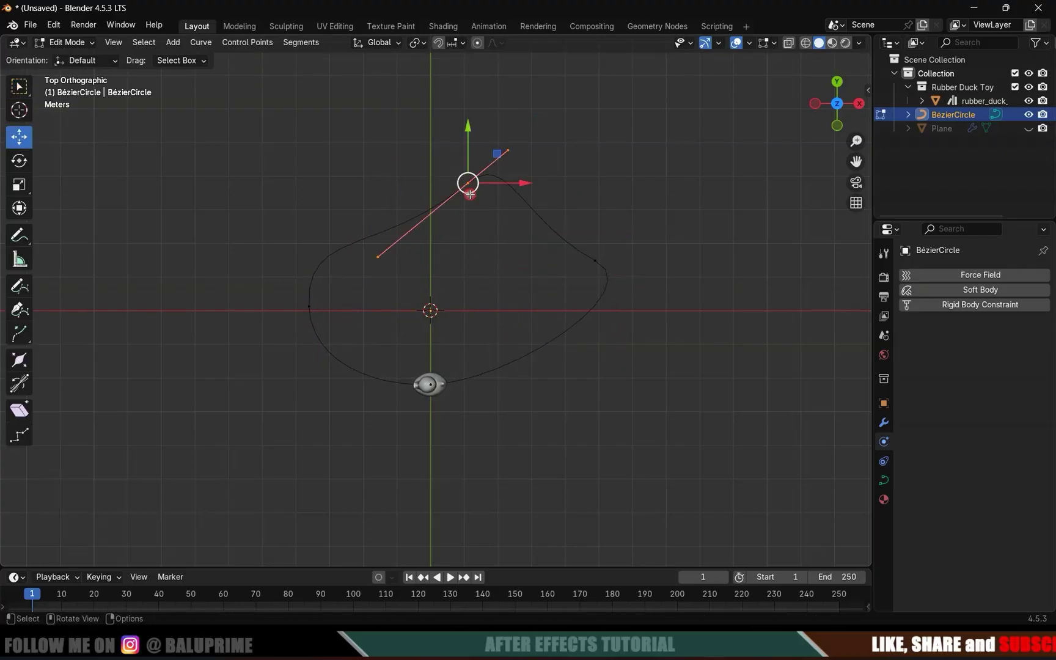
{"action": "left_click_drag", "start_coordinate": [395, 338], "coordinate": [318, 360]}
{"action": "key", "text": "Tab"}
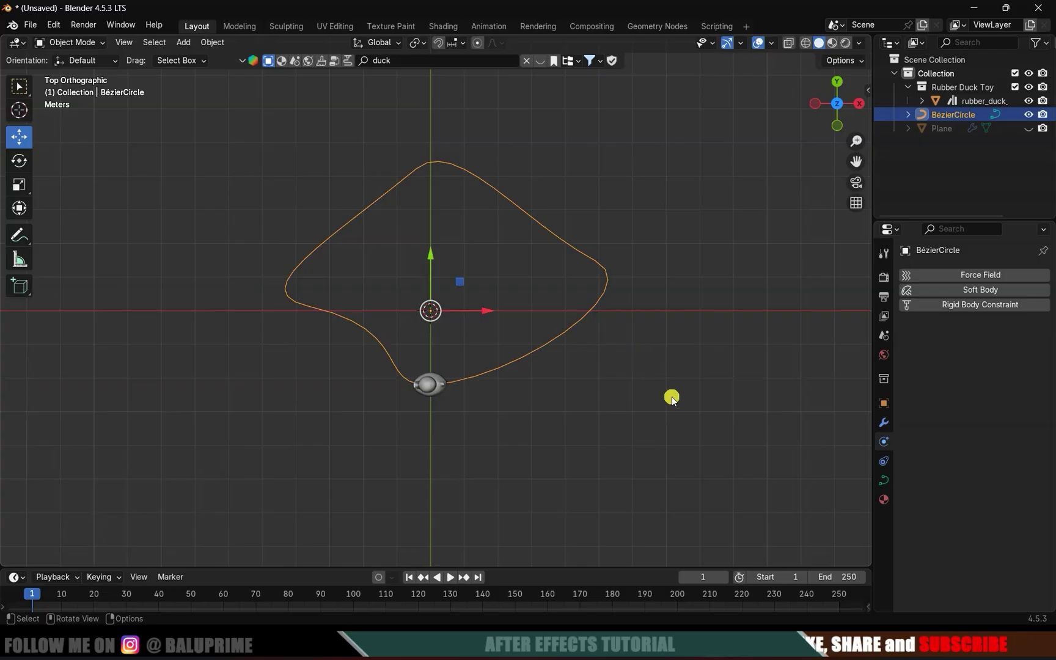
{"action": "middle_click_drag", "start_coordinate": [671, 396], "coordinate": [580, 311]}
Unhide the plane, watch the duck ripple it along the new path, then rewind to frame 1
{"action": "key", "text": "space"}
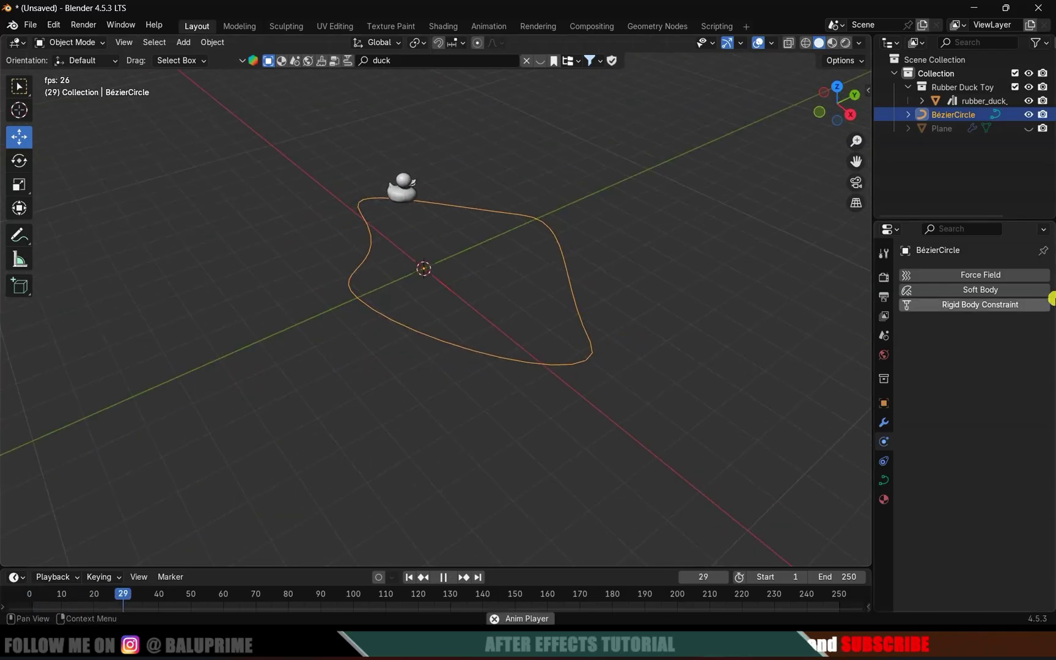
{"action": "left_click", "coordinate": [1027, 129]}
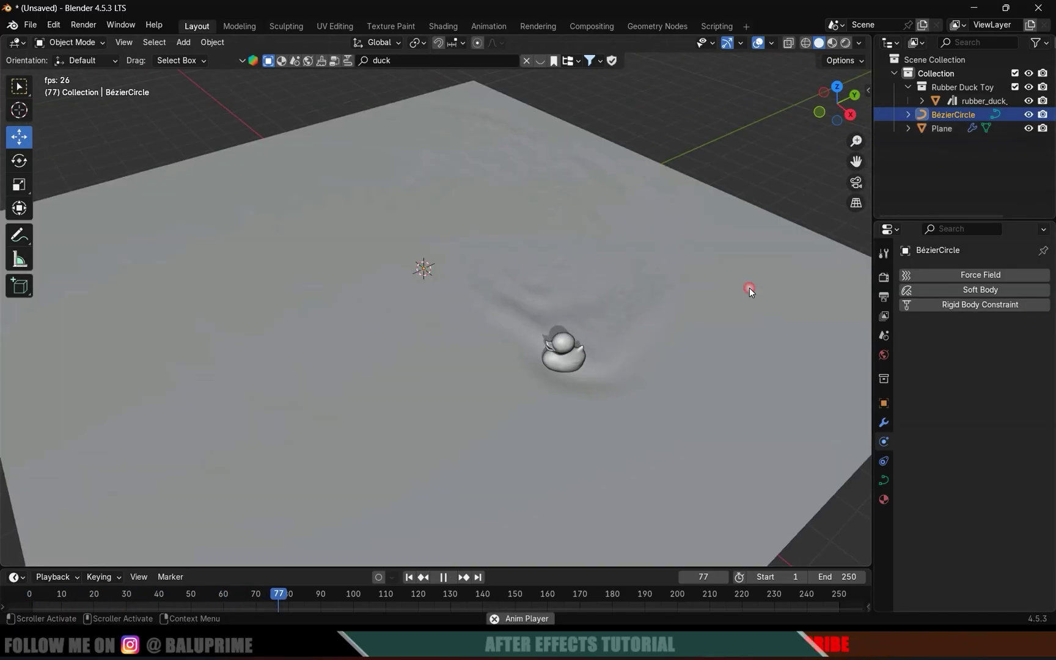
{"action": "mouse_move", "coordinate": [749, 288]}
{"action": "middle_mouse_down"}
{"action": "mouse_move", "coordinate": [594, 422]}
{"action": "mouse_move", "coordinate": [544, 266]}
{"action": "mouse_move", "coordinate": [624, 265]}
{"action": "middle_mouse_up"}
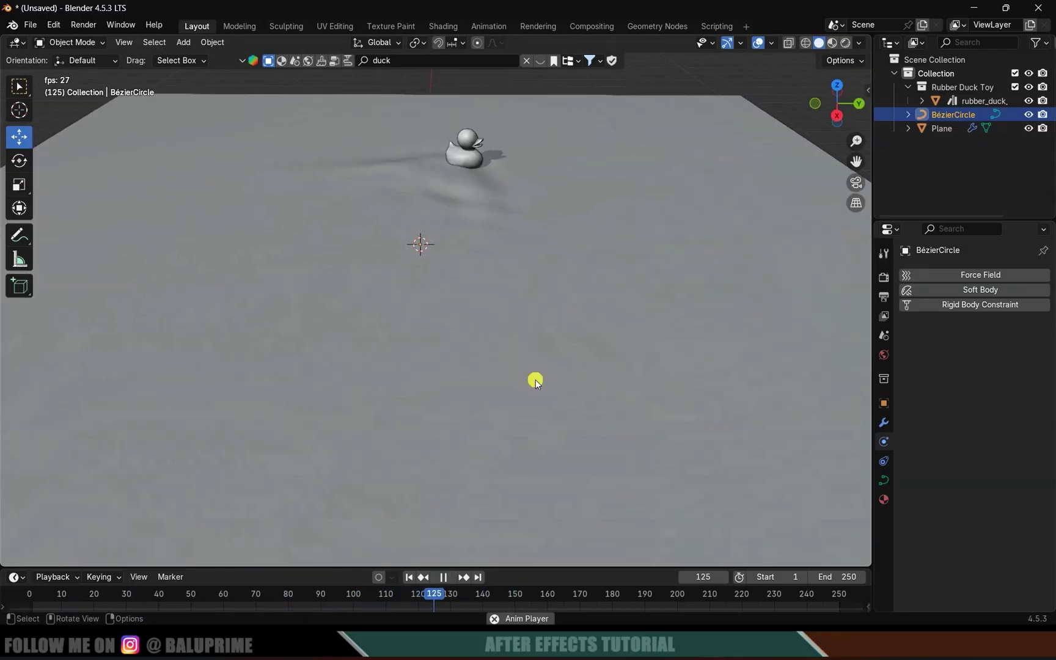
{"action": "key", "text": "space"}
{"action": "left_click", "coordinate": [412, 577]}
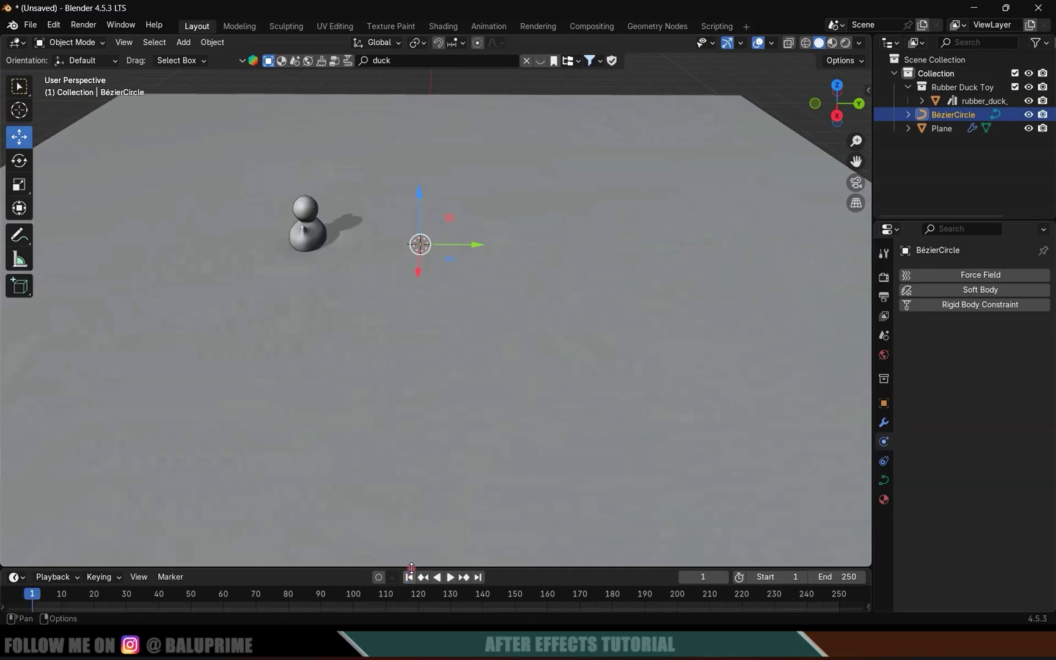
{"action": "left_click", "coordinate": [658, 338]}
Scroll to the plane's Cache panel and save the scene to Downloads as ducking.blend
{"action": "scroll", "coordinate": [919, 532], "scroll_direction": "down", "scroll_amount": 5}
{"action": "scroll", "coordinate": [921, 534], "scroll_direction": "down", "scroll_amount": 3}
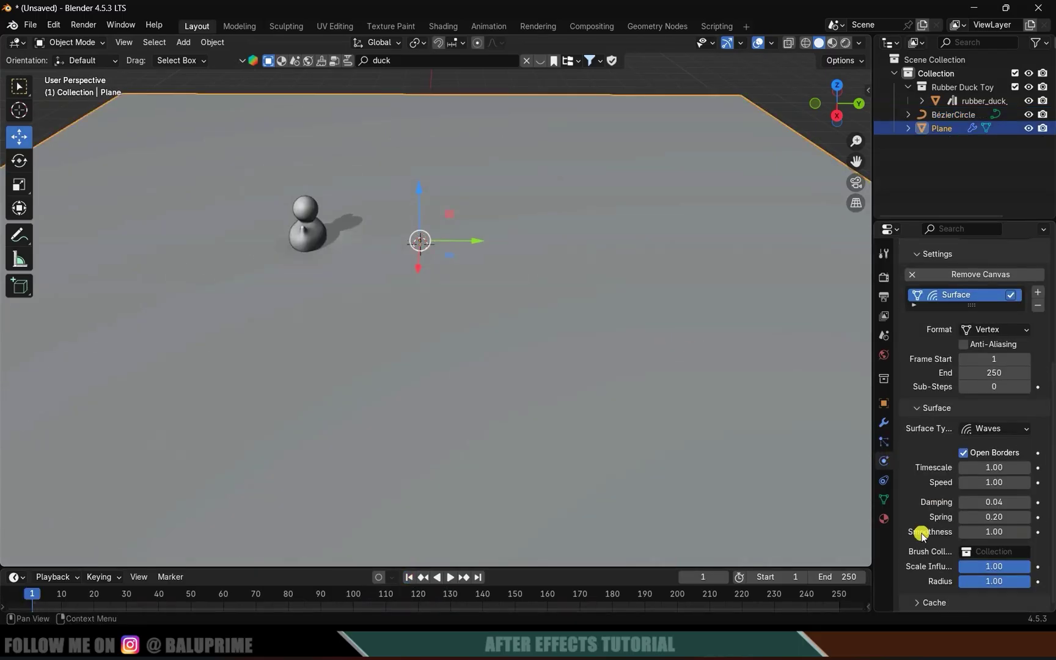
{"action": "scroll", "coordinate": [916, 559], "scroll_direction": "down", "scroll_amount": 5}
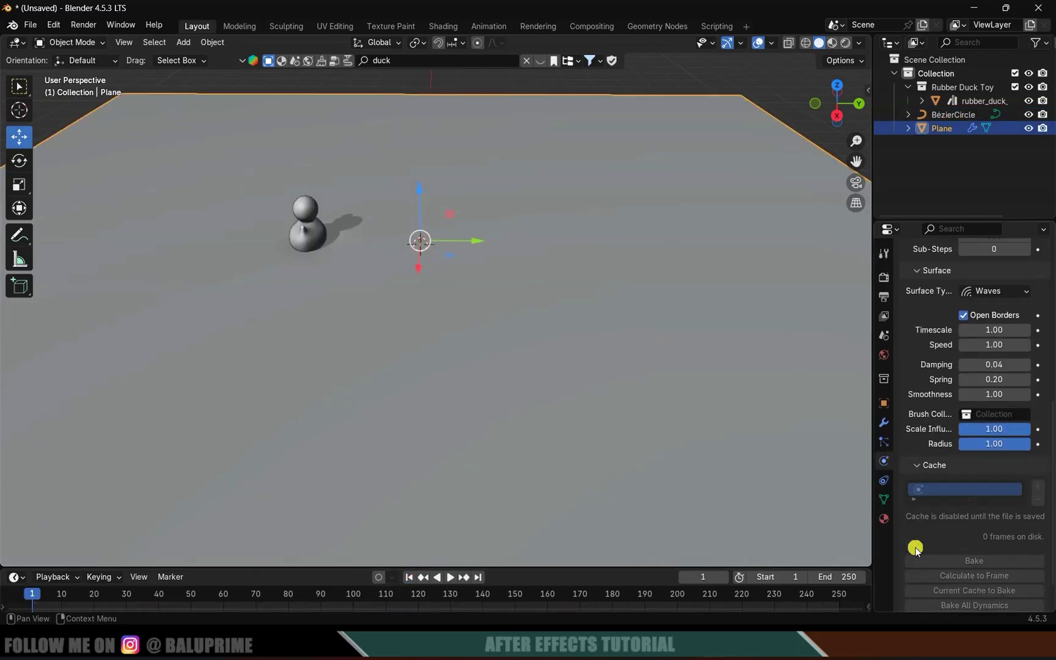
{"action": "scroll", "coordinate": [915, 549], "scroll_direction": "down", "scroll_amount": 2}
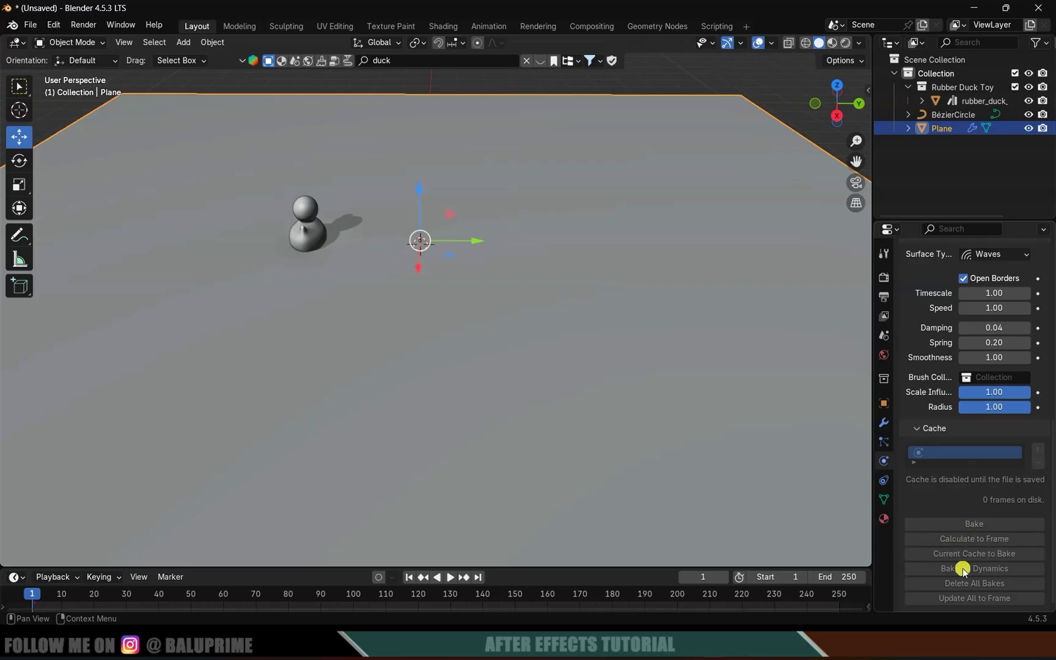
{"action": "left_click", "coordinate": [32, 24]}
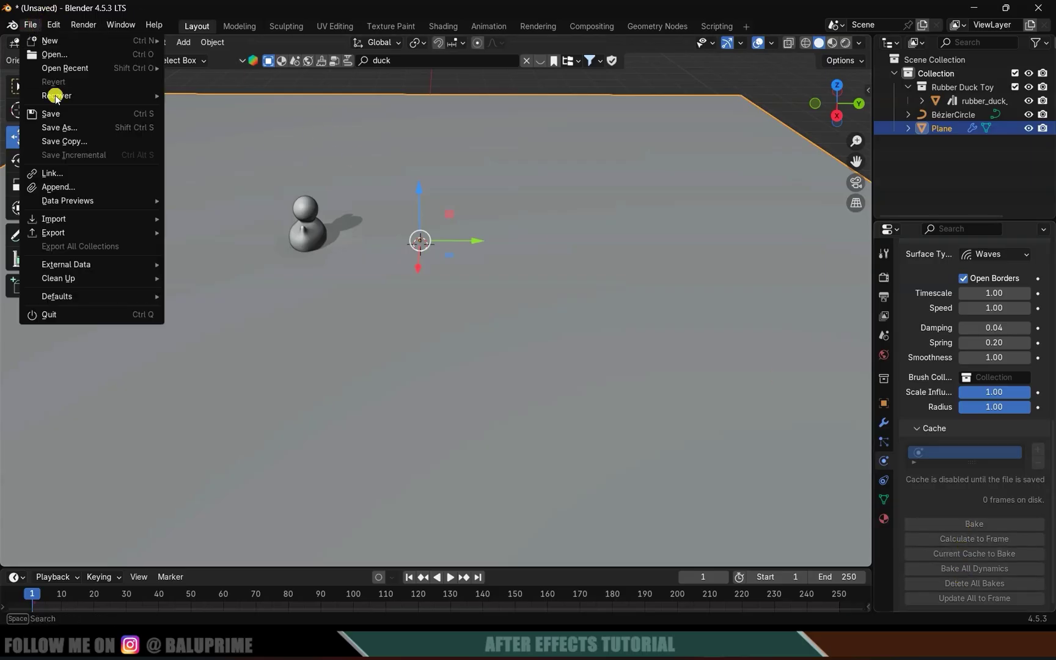
{"action": "left_click", "coordinate": [53, 113]}
{"action": "left_click", "coordinate": [236, 232]}
{"action": "type", "text": "ducking.blend"}
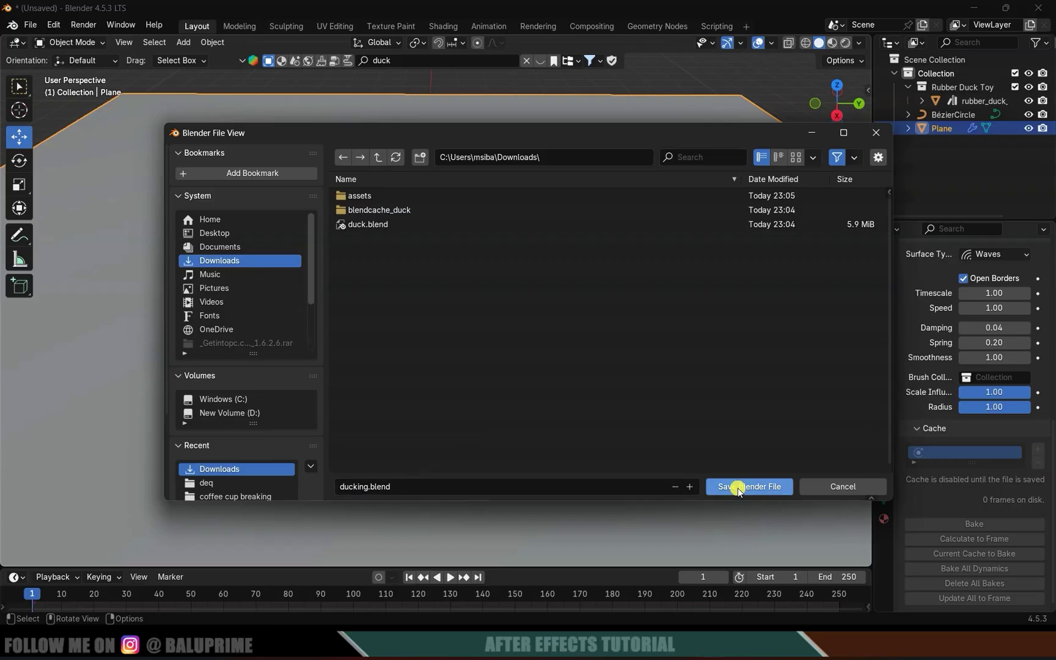
{"action": "left_click", "coordinate": [737, 486]}
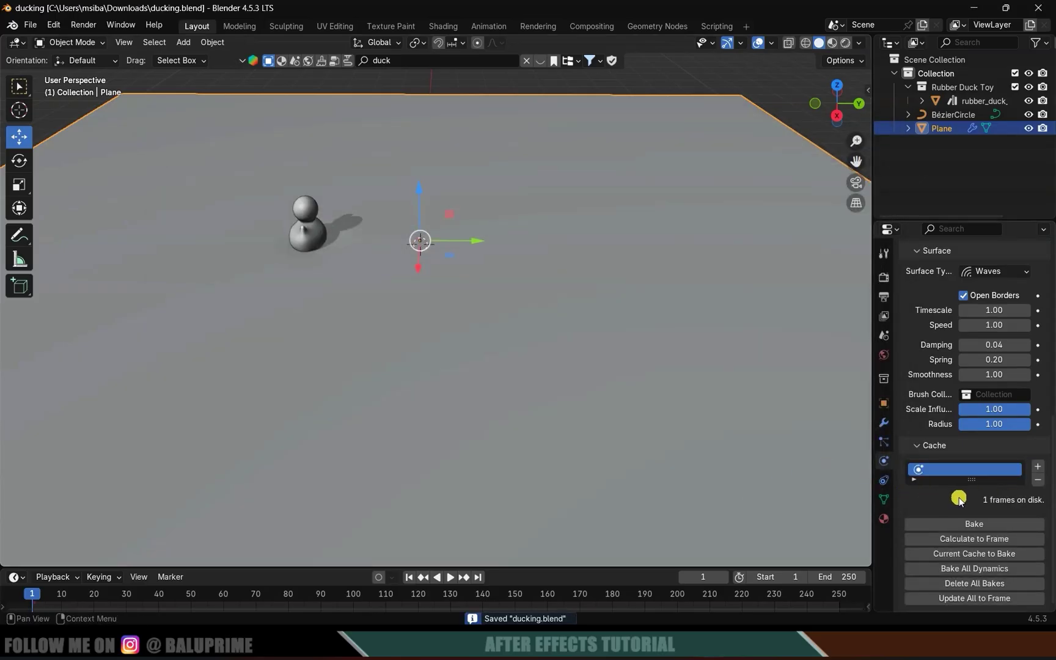
Bake the Dynamic Paint cache for all 250 frames and play back the result
{"action": "left_click", "coordinate": [987, 523]}
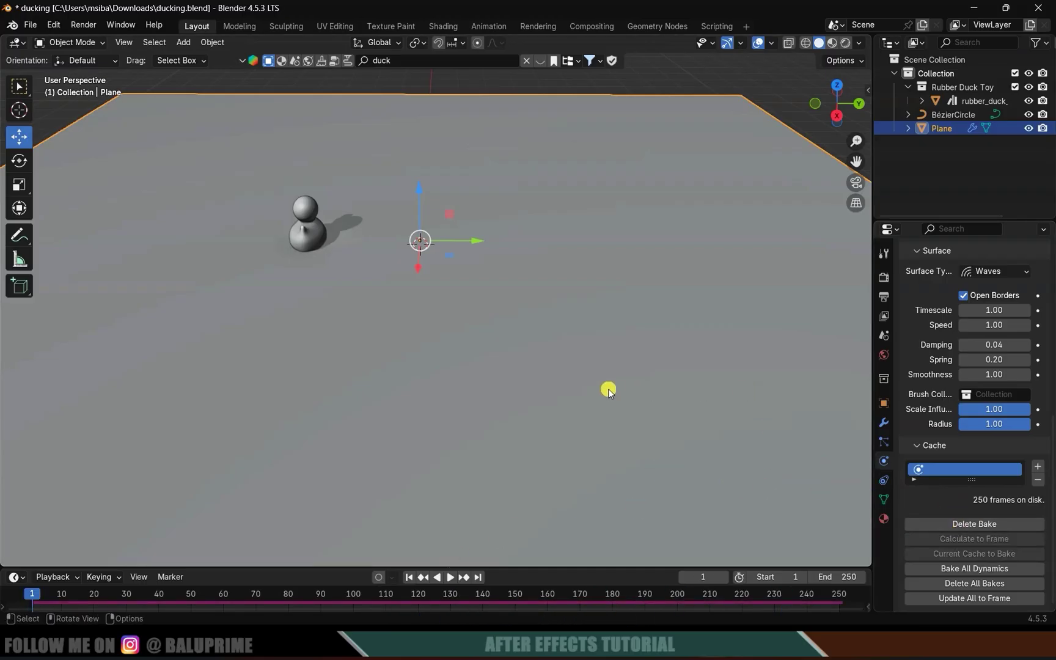
{"action": "key", "text": "space"}
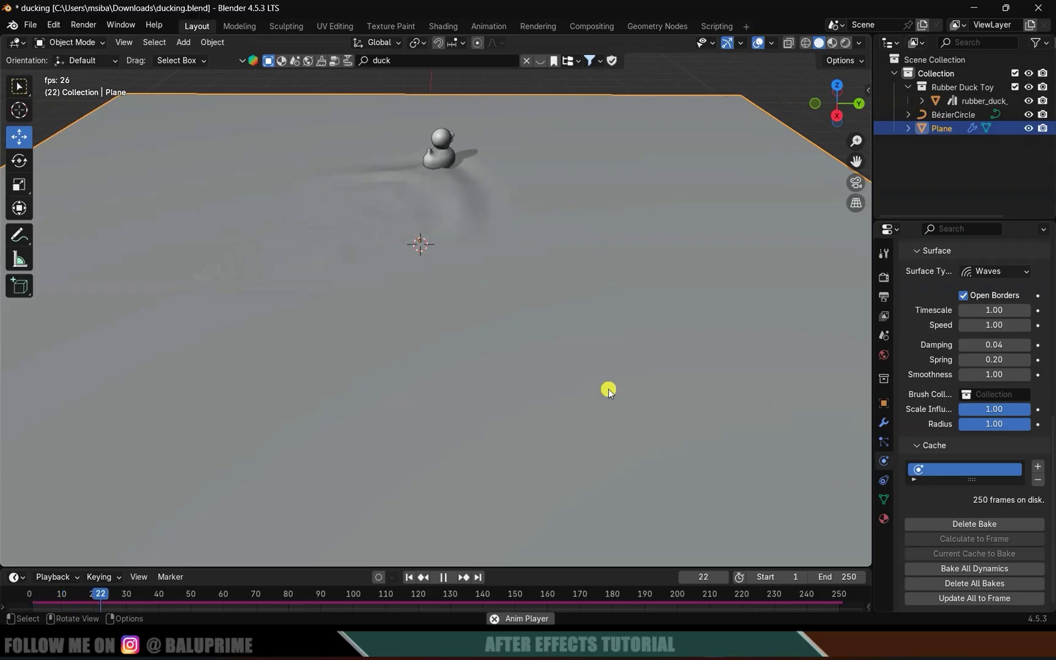